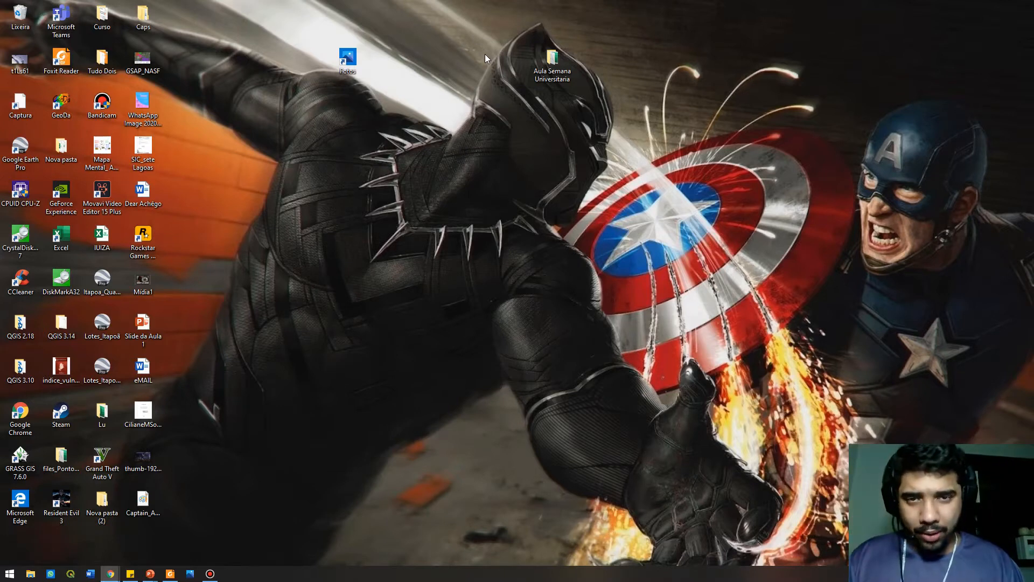
Switch to the Chrome window and search the web for "My maps" in a new tab.
mouse_move(111, 572)
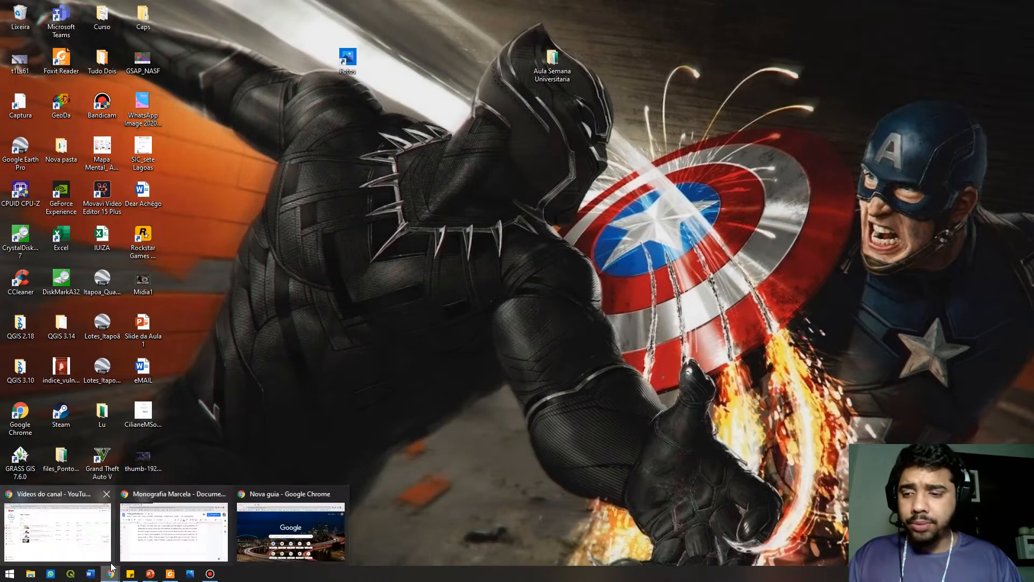
left_click(107, 557)
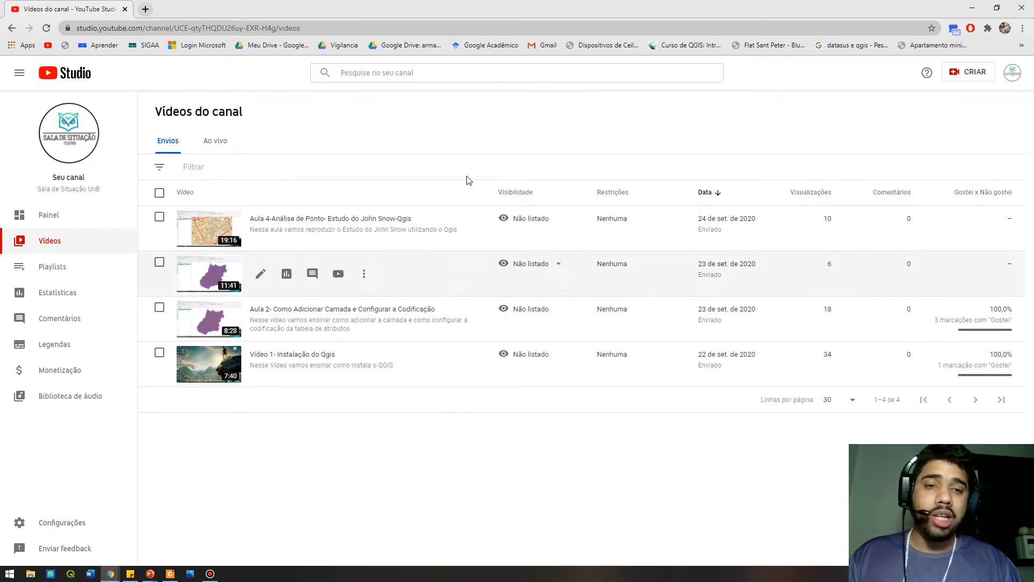
left_click(145, 9)
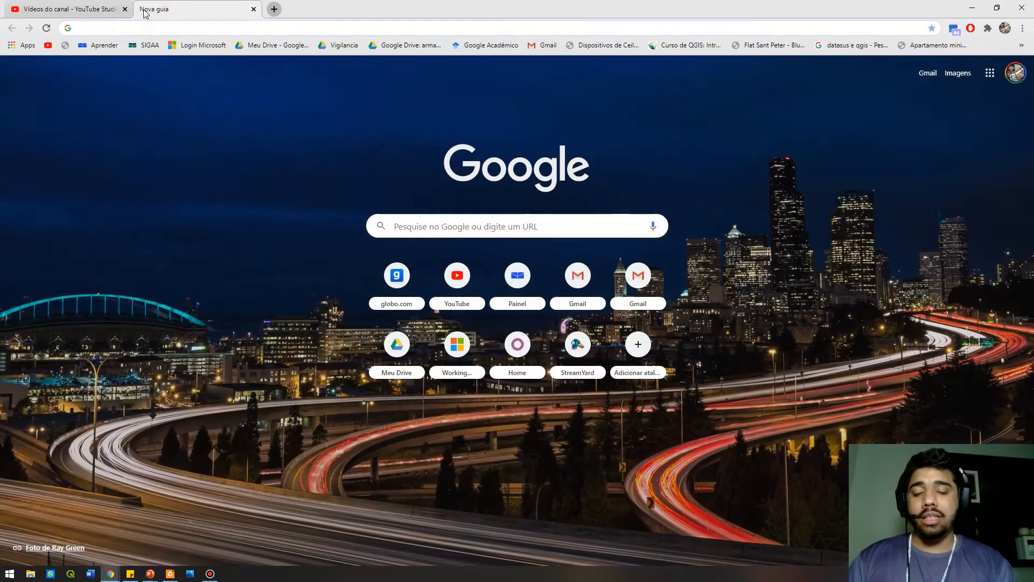
key("Caps_Lock")
type("My maps")
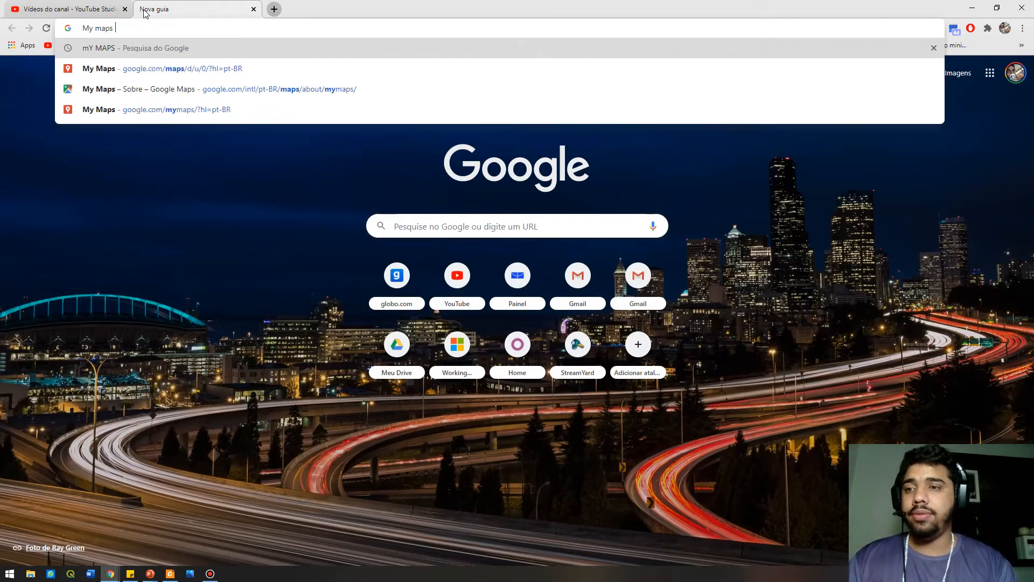
key("Return")
key("Caps_Lock")
Open the Google My Maps site from the search results and create a new map.
left_click(221, 169)
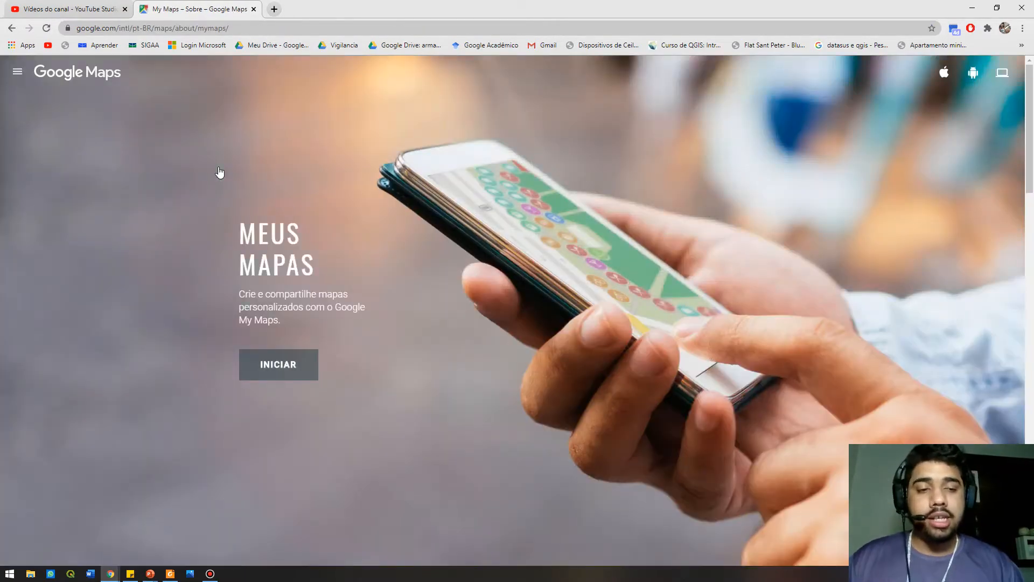
left_click(291, 367)
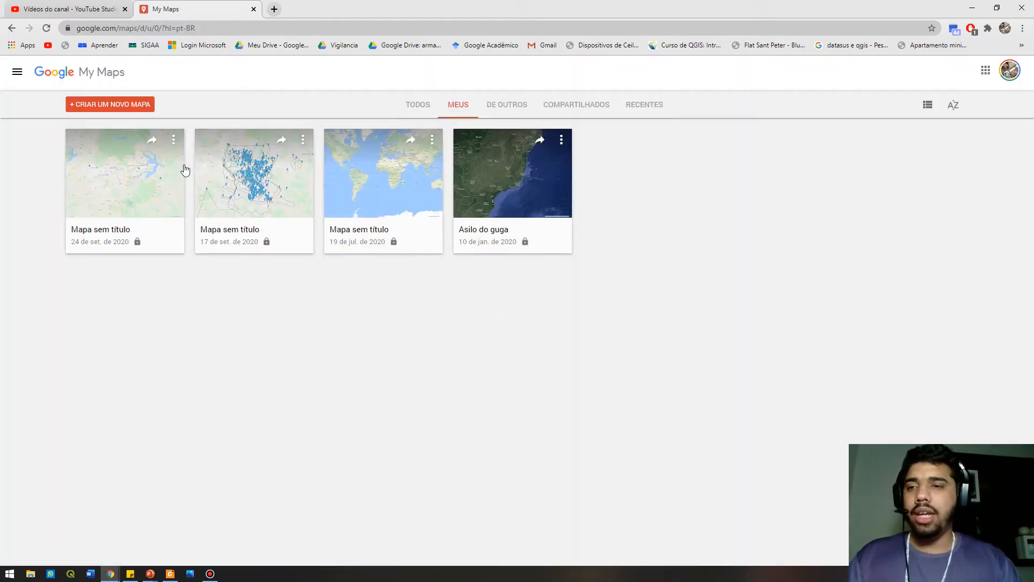
left_click(106, 106)
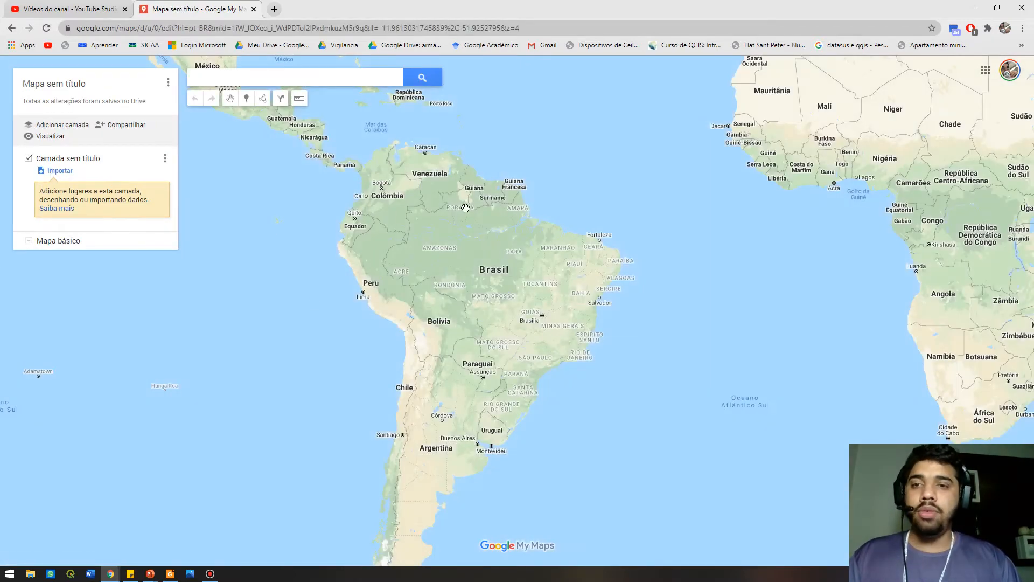
Search the map for the previously entered address, show the second suggested match, and close its details.
scroll(531, 323, "up", 2)
scroll(584, 315, "up", 2)
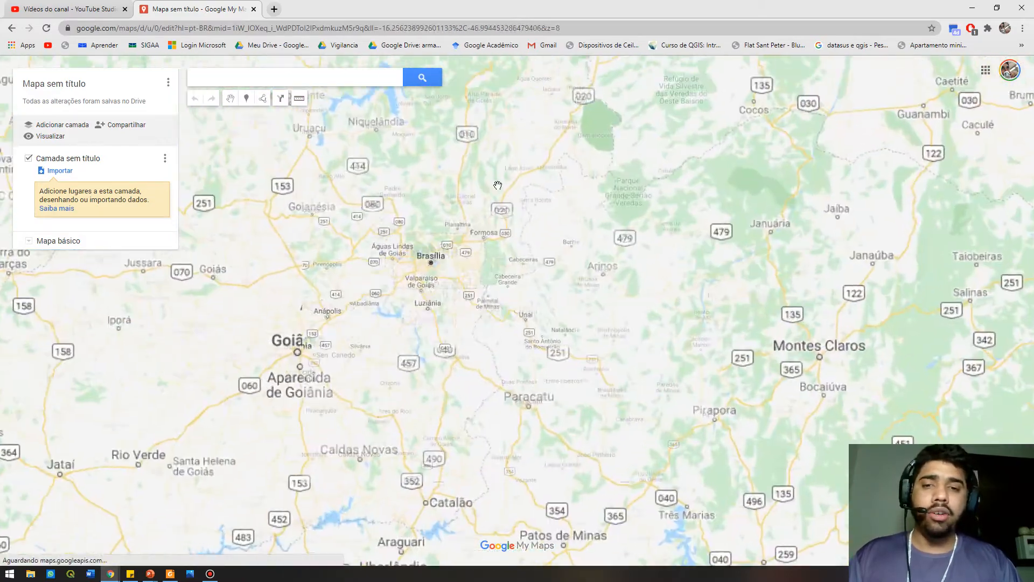
scroll(451, 266, "down", 4)
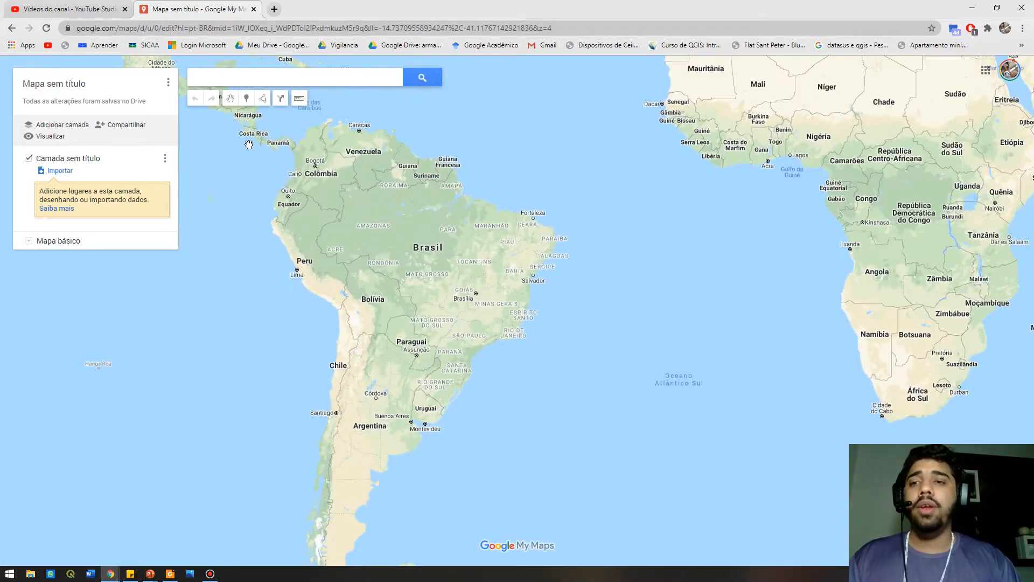
left_click(319, 75)
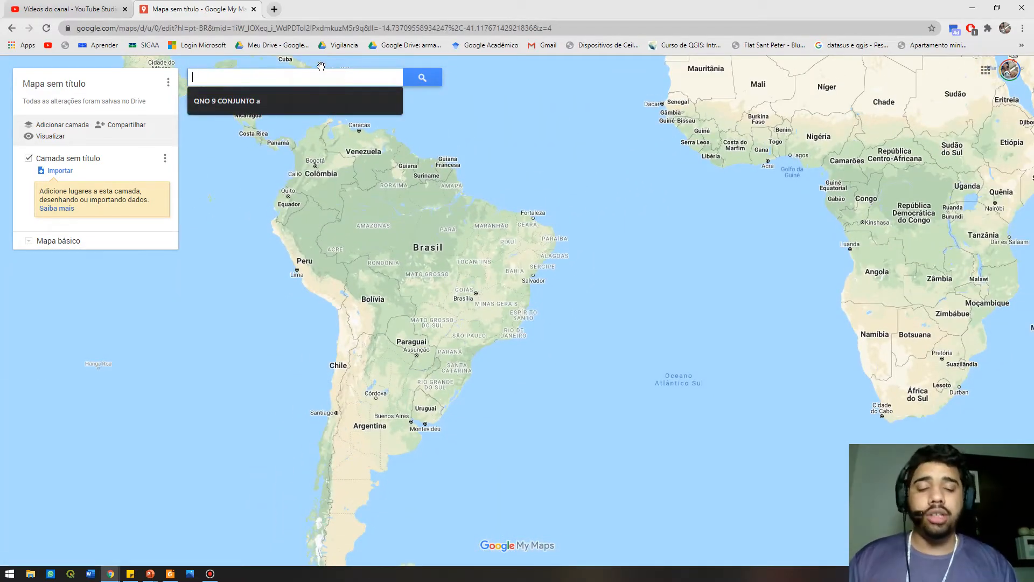
key("Down")
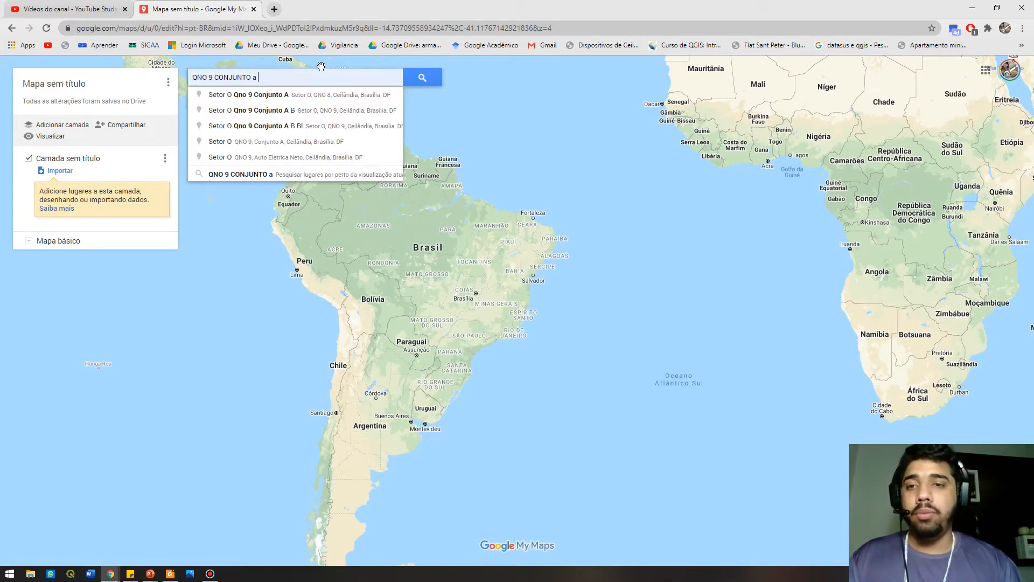
left_click(361, 110)
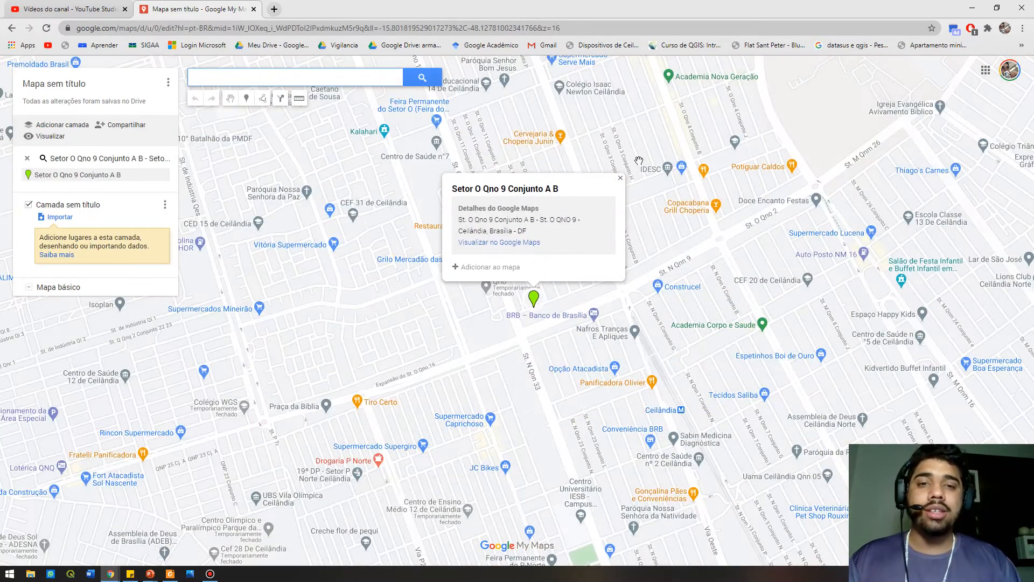
left_click(621, 177)
Search for the same address again, show the third suggested match on the map, and dismiss its details.
scroll(554, 252, "up", 3)
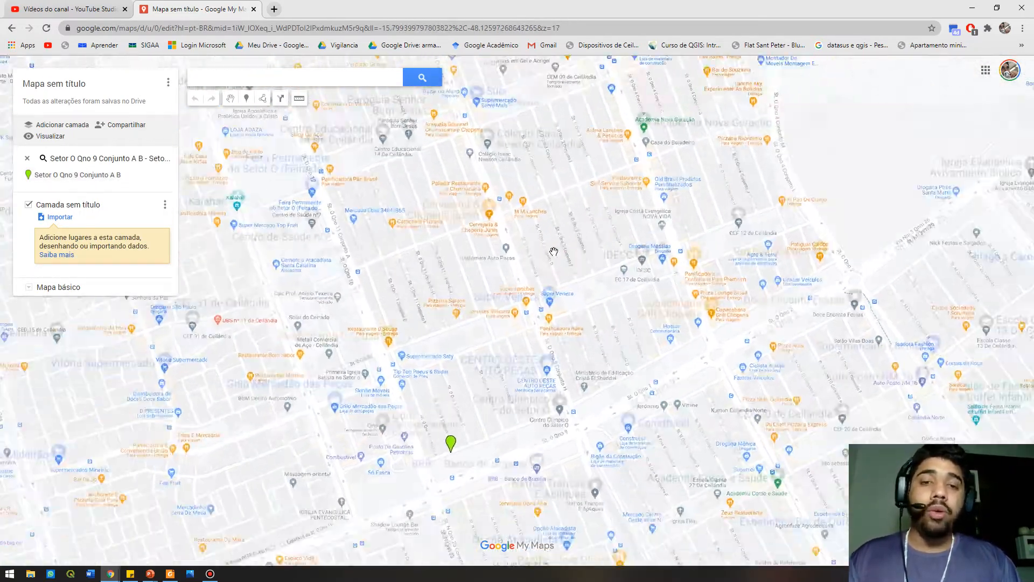
scroll(554, 251, "down", 2)
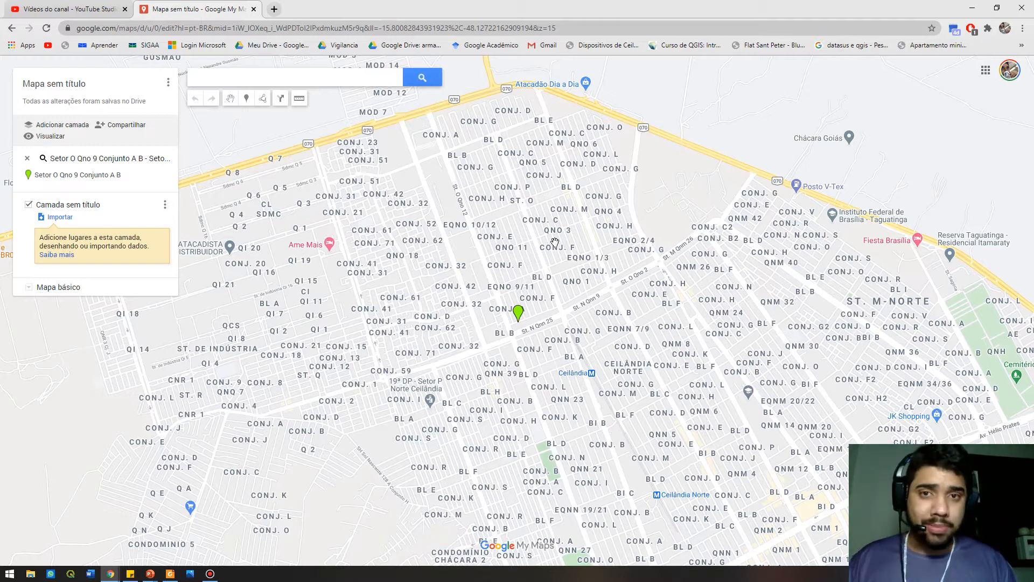
left_click(243, 74)
key("Caps_Lock")
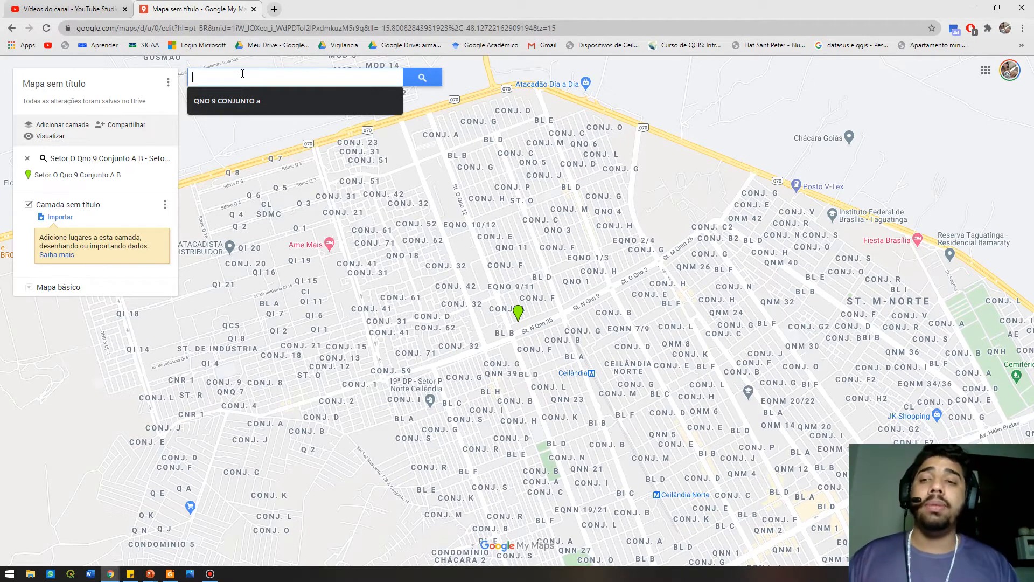
key("Down")
key("Return")
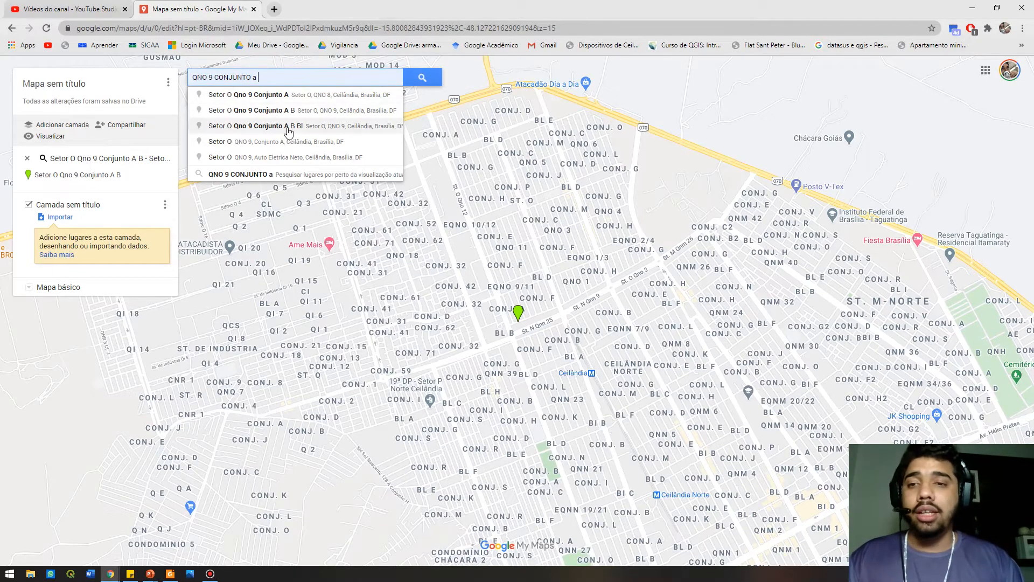
left_click(258, 126)
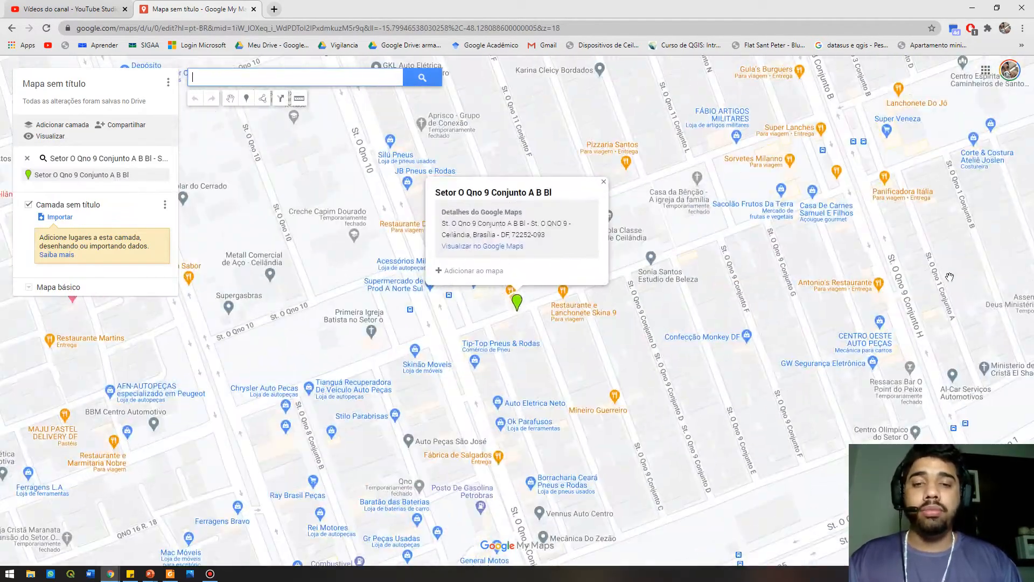
mouse_move(617, 169)
left_mouse_down()
mouse_move(538, 165)
mouse_move(529, 141)
left_mouse_up()
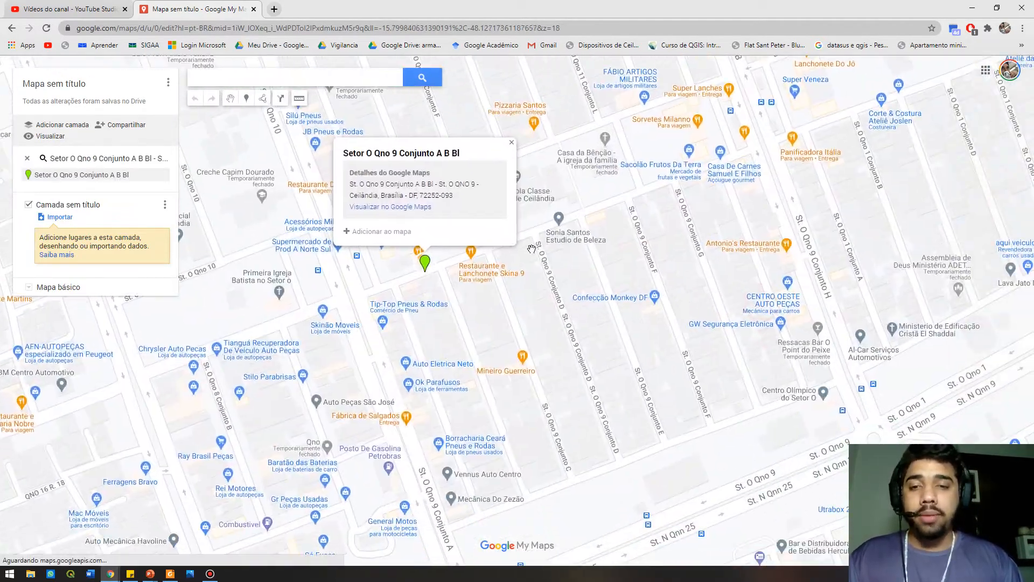
left_click(512, 142)
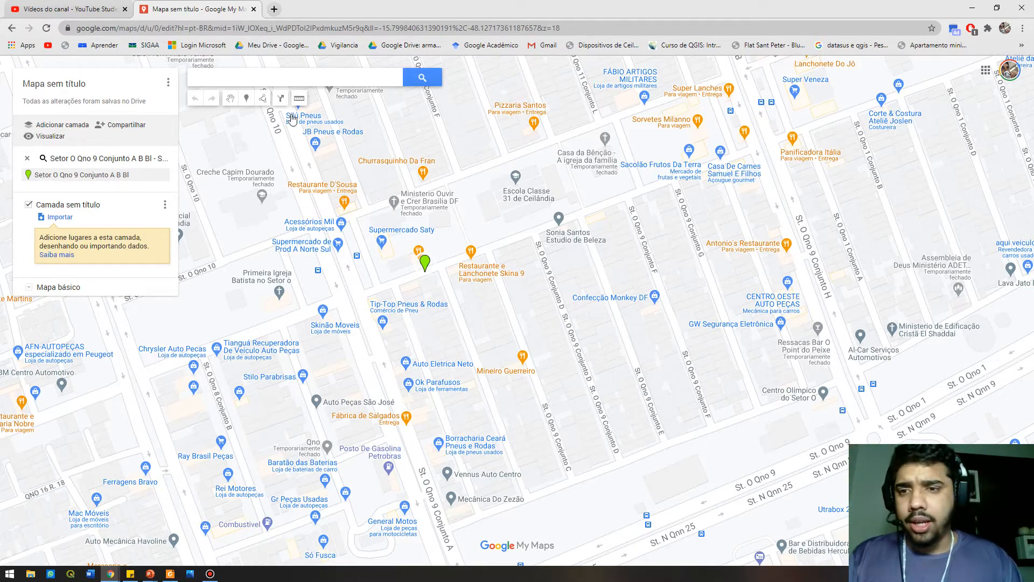
Place a marker on the found address and save it with the name "Casos 1".
left_click(248, 100)
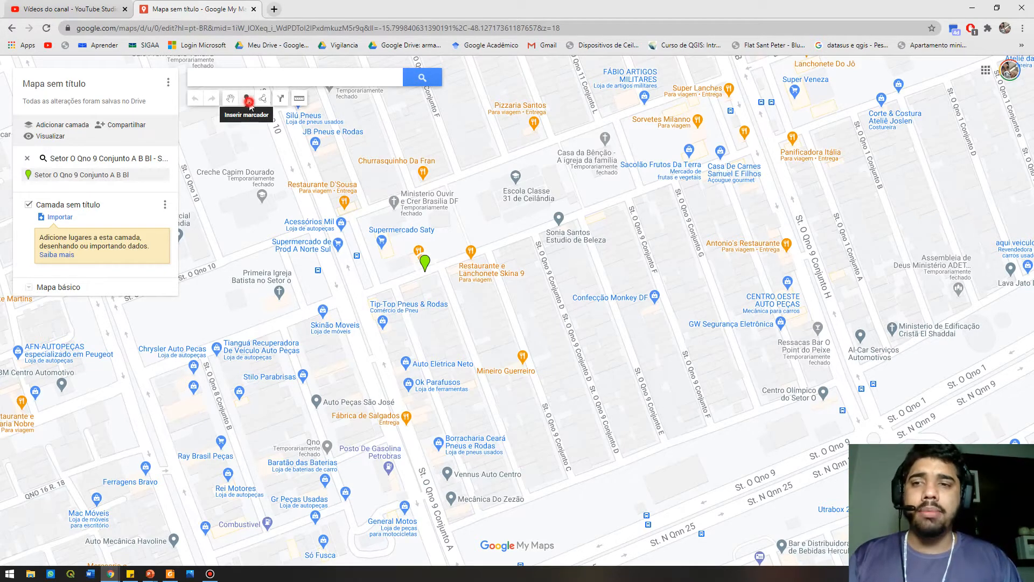
left_click(424, 273)
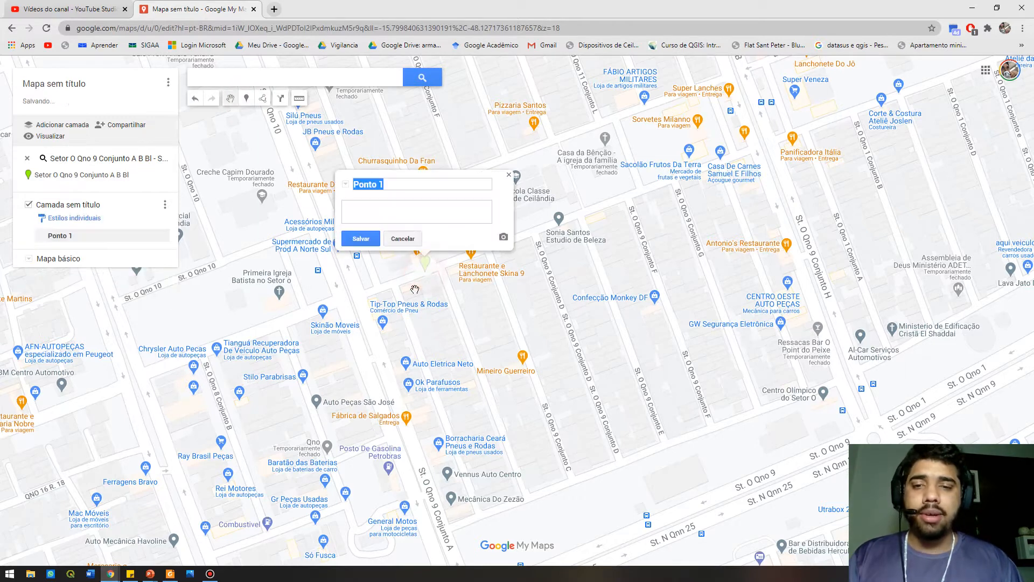
type("C")
key("Caps_Lock")
type("asos")
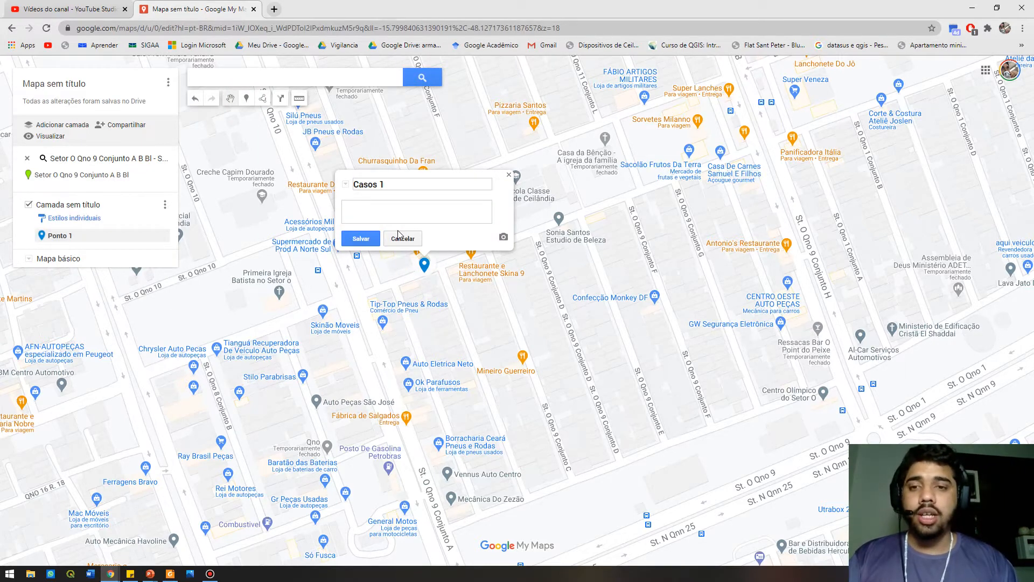
left_click(360, 238)
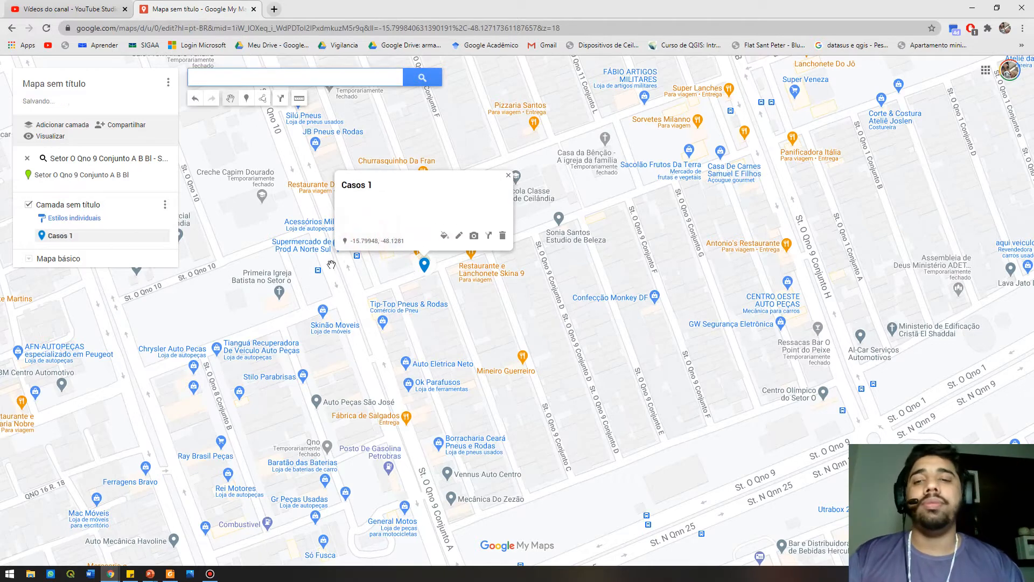
Search the map for Asa Sul in Brasília.
left_click(259, 80)
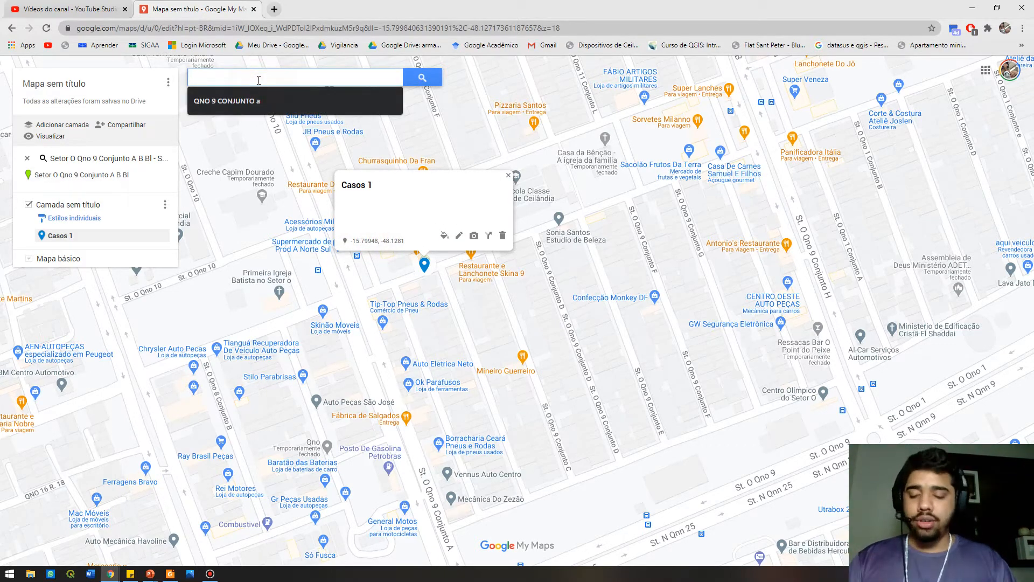
key("Caps_Lock")
type("A")
key("Caps_Lock")
type("sa Suil")
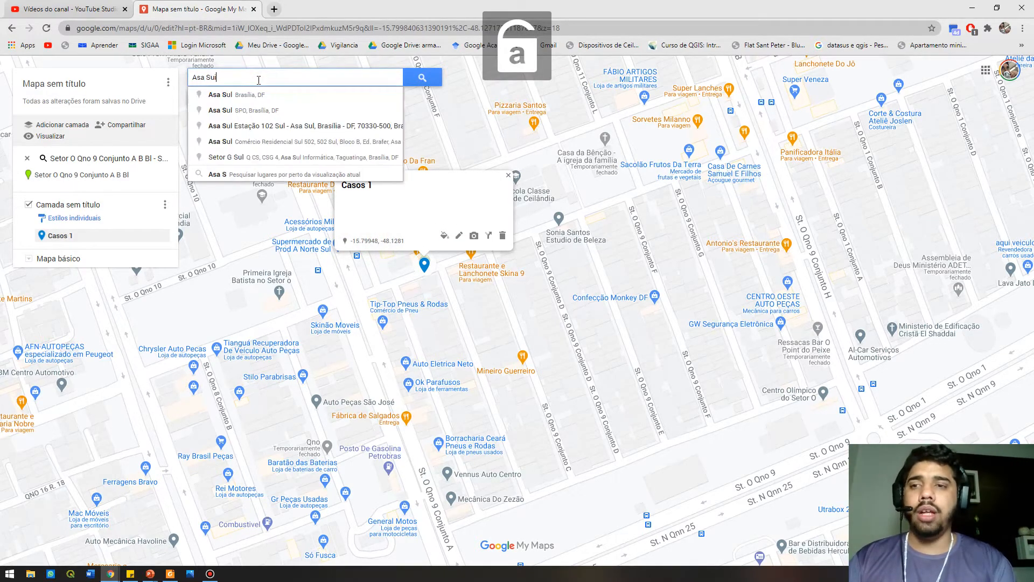
key("BackSpace")
key("BackSpace")
key("BackSpace")
key("BackSpace")
key("BackSpace")
key("BackSpace")
key("BackSpace")
key("BackSpace")
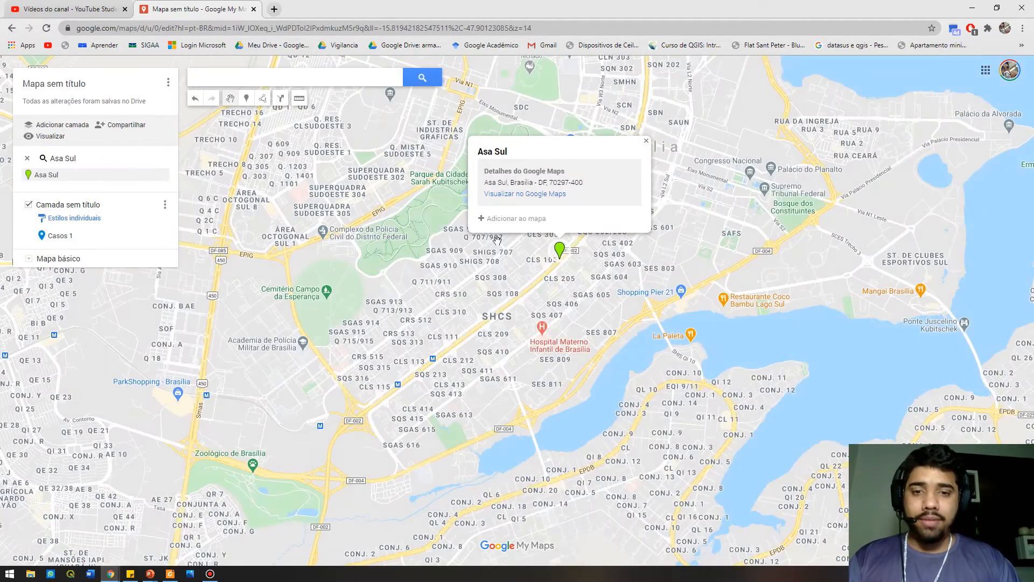
Place a marker just west of the Asa Sul result pin and save it as "Caso 2".
left_click(247, 100)
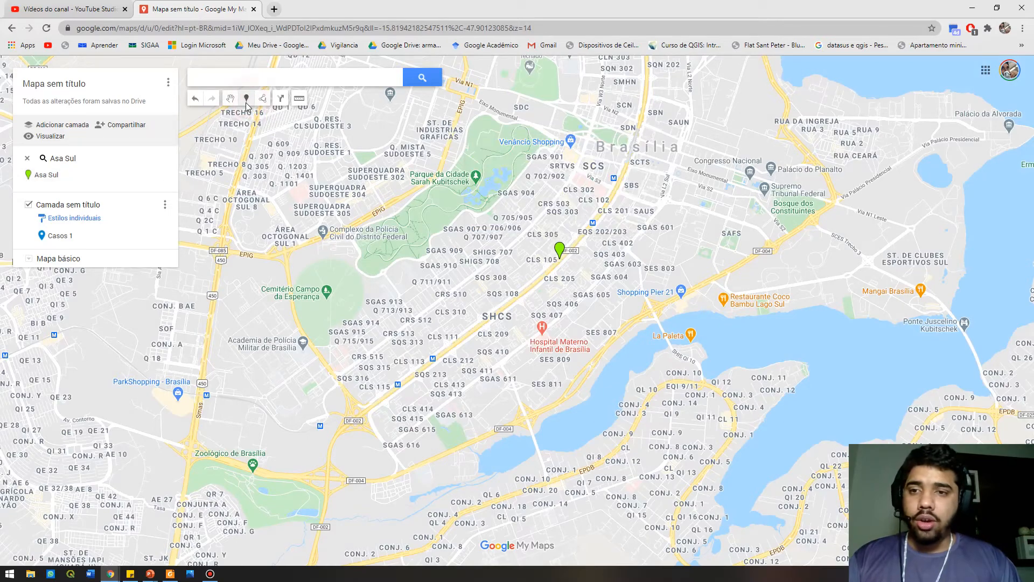
scroll(556, 261, "up", 5)
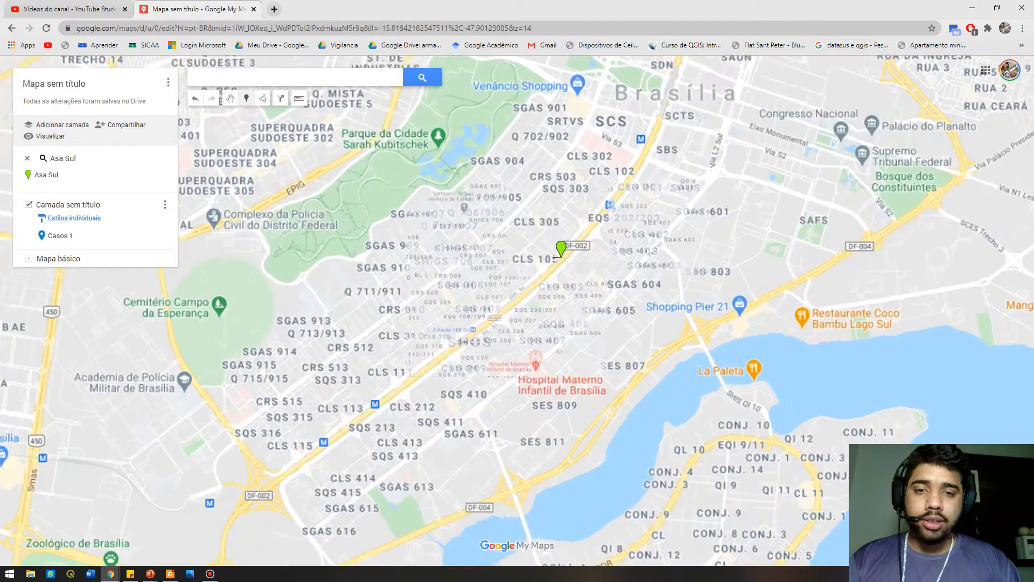
scroll(496, 320, "down", 2)
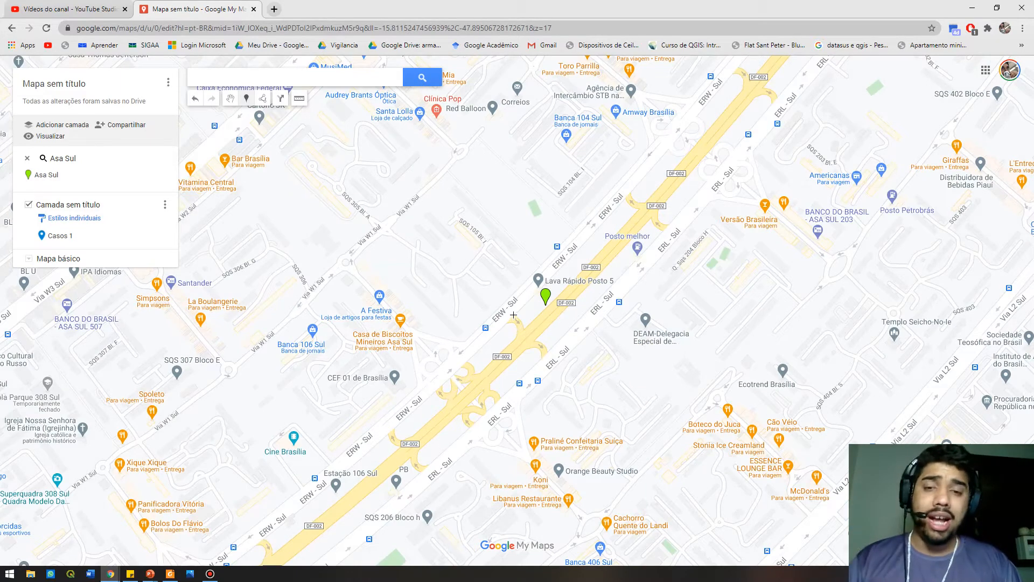
left_click(514, 300)
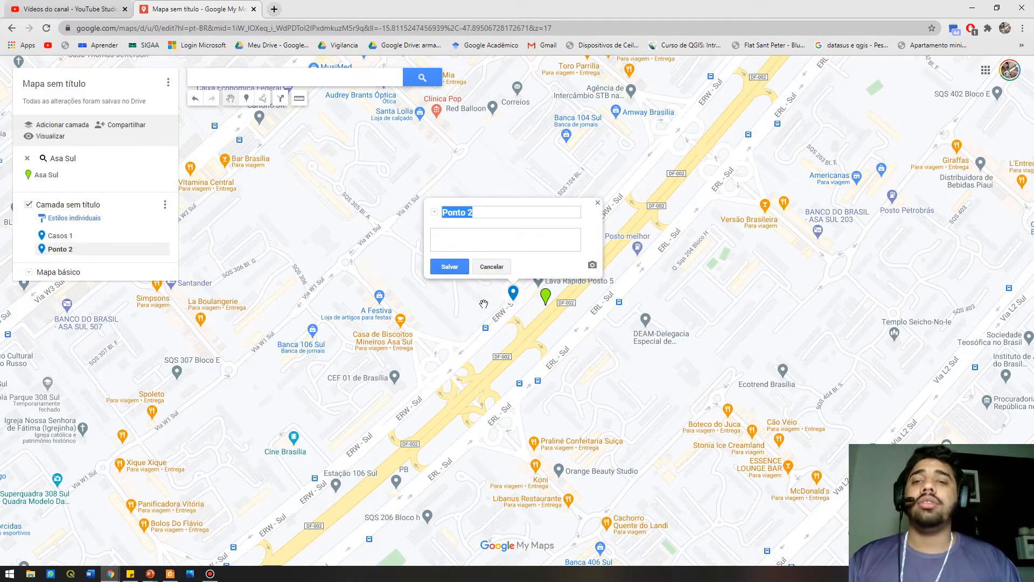
type("Caso")
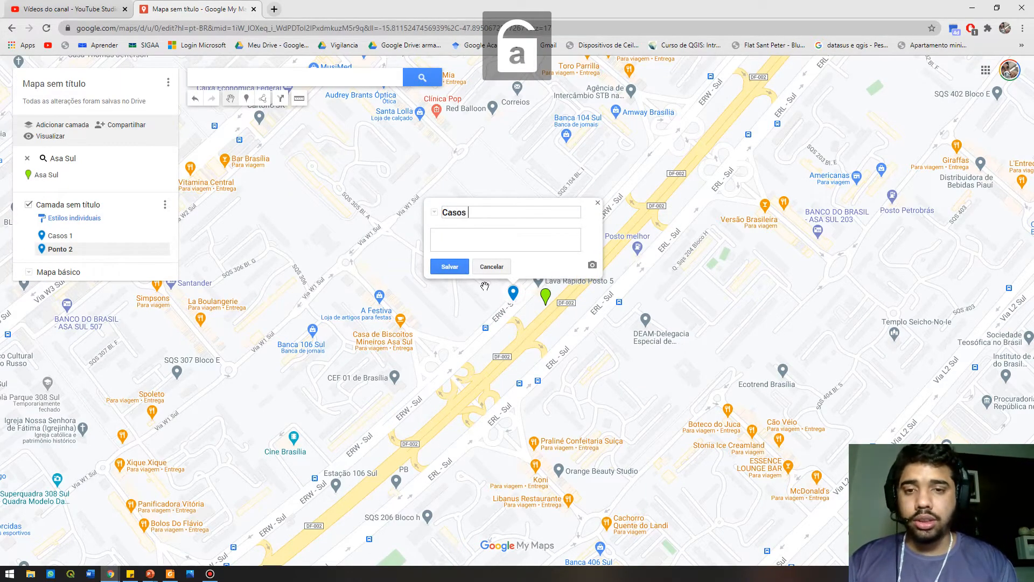
type(" 2")
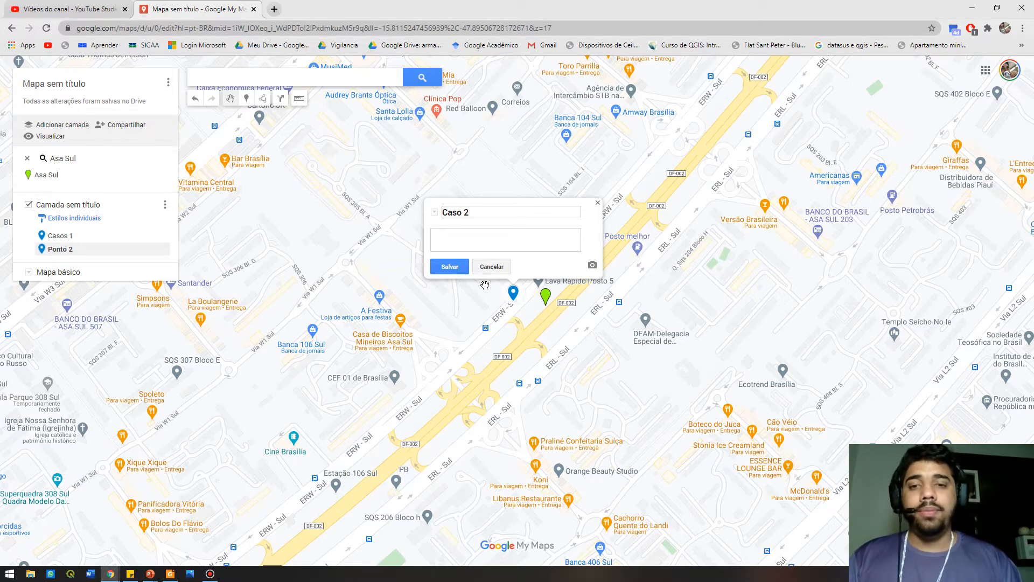
left_click(450, 266)
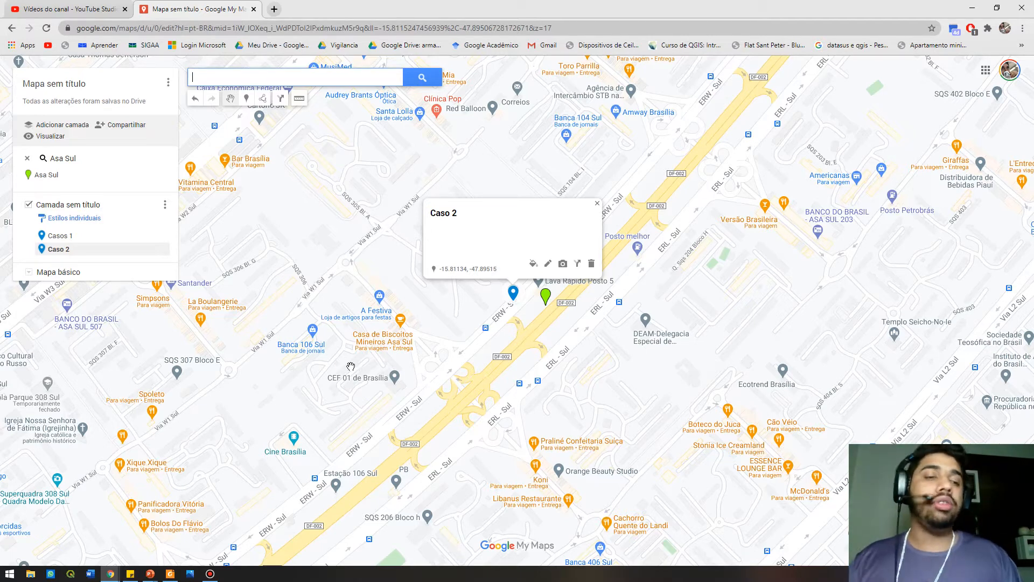
Change the base map style to satellite imagery.
left_click(40, 272)
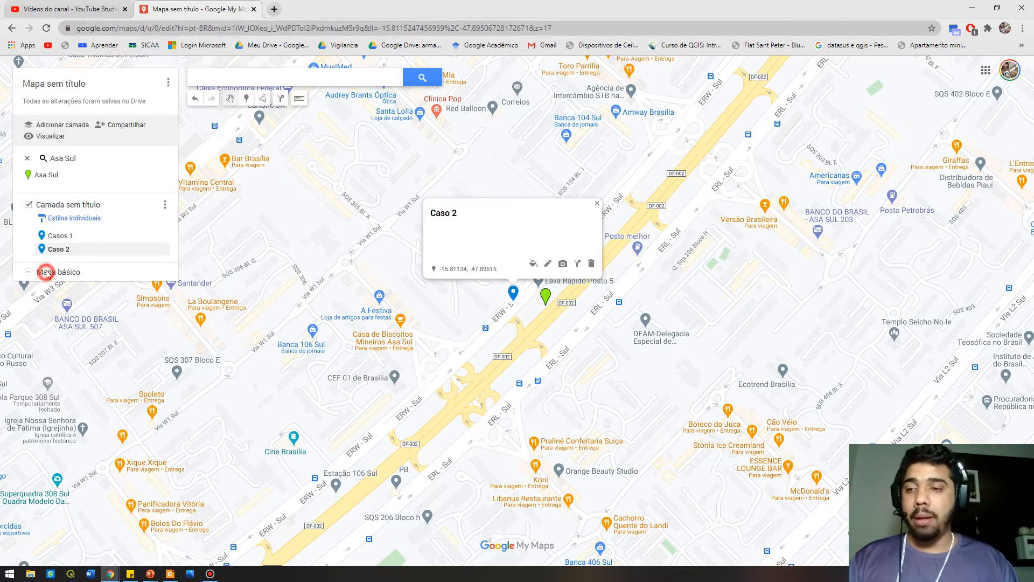
left_click(33, 273)
left_click(95, 300)
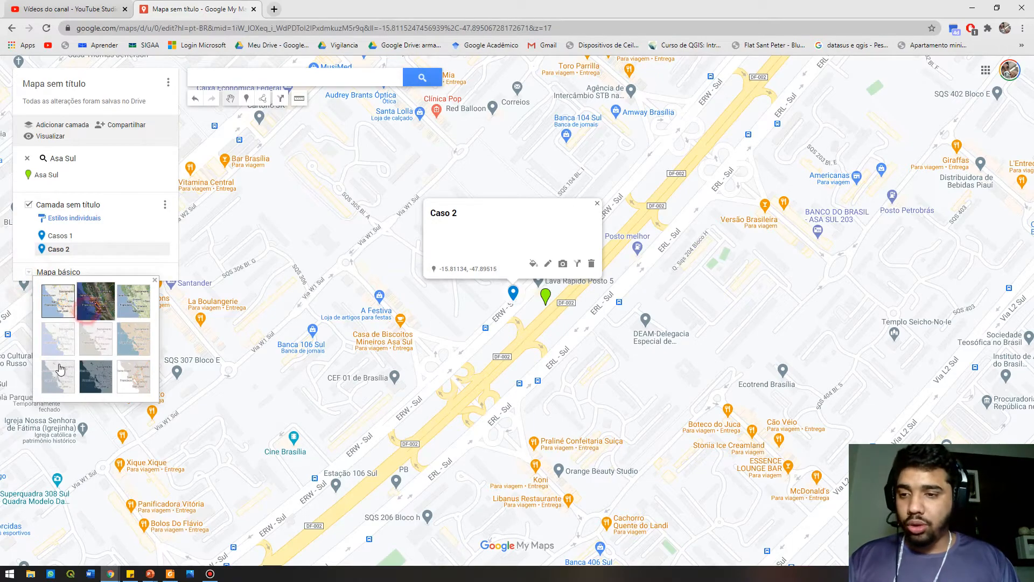
Move the Caso 2 marker from the avenue onto the roof of the long apartment building to its west.
scroll(457, 356, "up", 4)
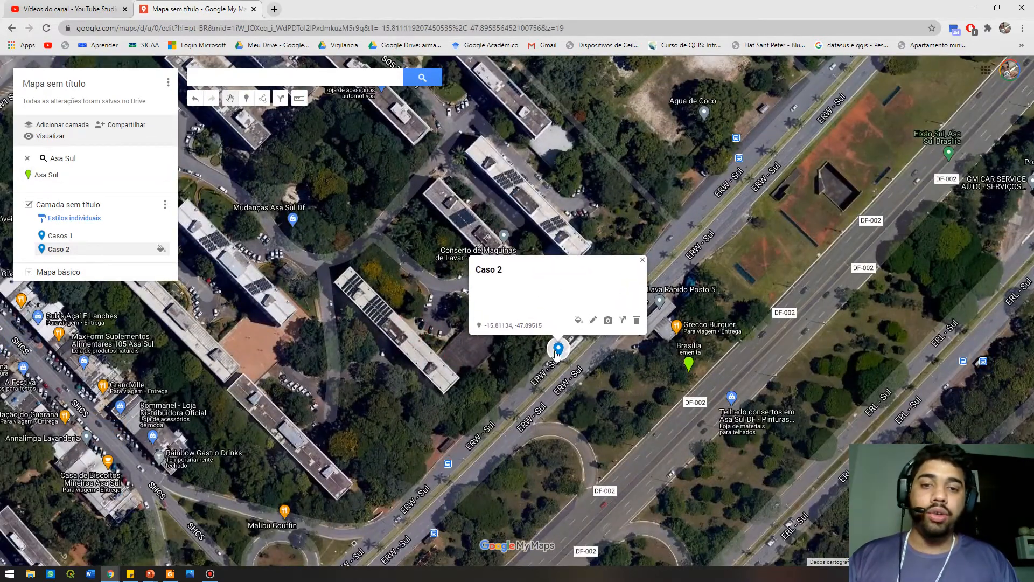
left_click(549, 351)
mouse_move(548, 354)
left_mouse_down()
mouse_move(532, 351)
mouse_move(547, 356)
left_mouse_up()
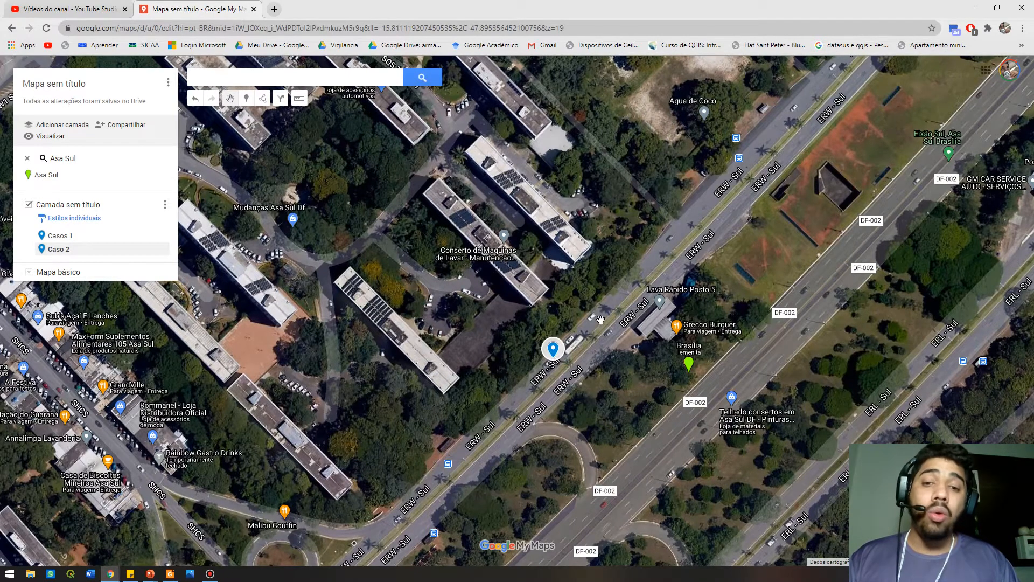
left_click_drag(559, 352, 394, 323)
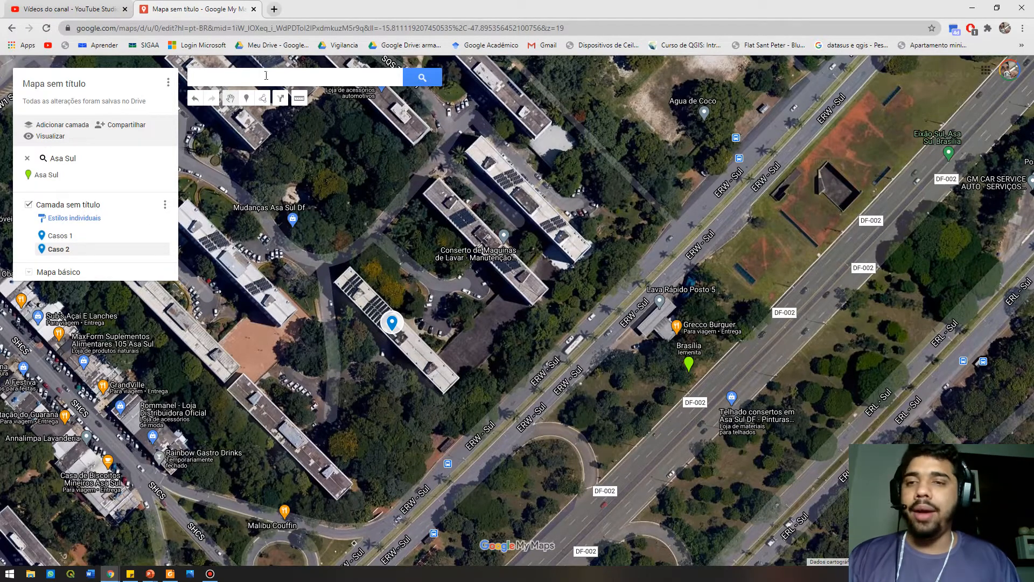
left_click(302, 77)
type("QNO 9 CONJUNTO a")
scroll(423, 329, "down", 1)
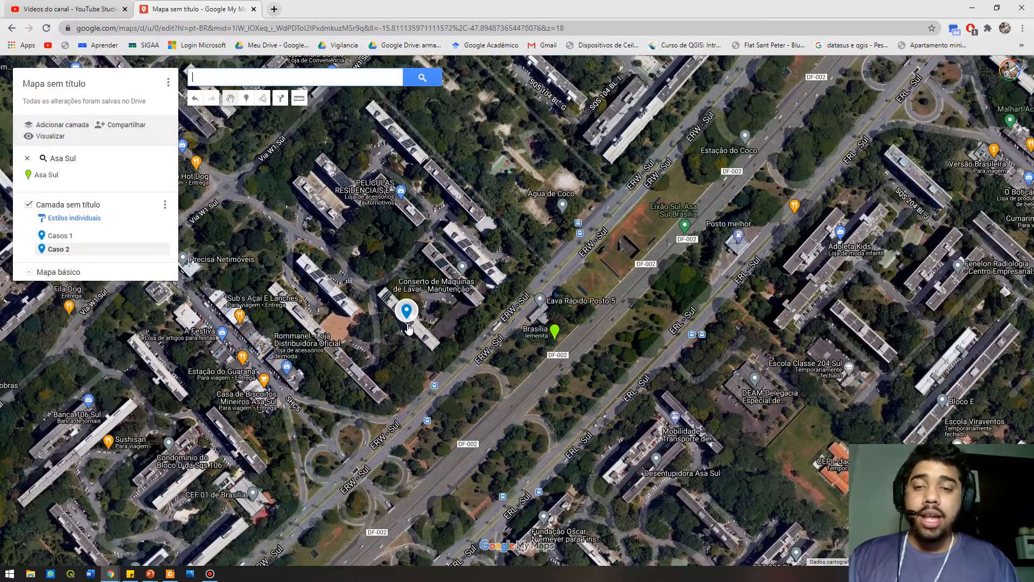
mouse_move(429, 349)
left_mouse_down()
mouse_move(472, 358)
mouse_move(435, 372)
mouse_move(416, 324)
left_mouse_up()
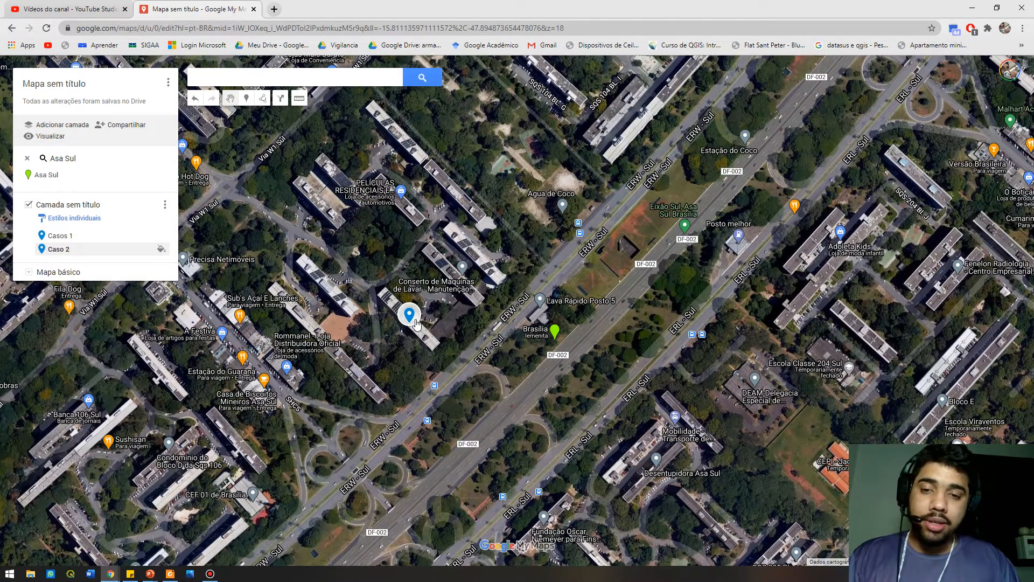
Search the map for Nova York, NY, EUA.
left_click(377, 82)
key("Caps_Lock")
type("N")
key("Caps_Lock")
type("ova")
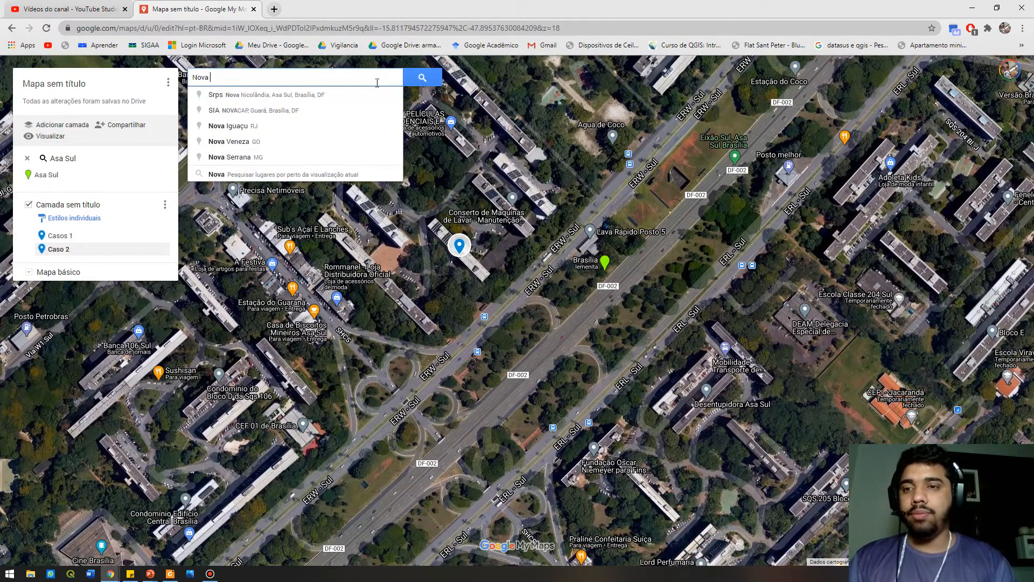
key("Caps_Lock")
type("Y")
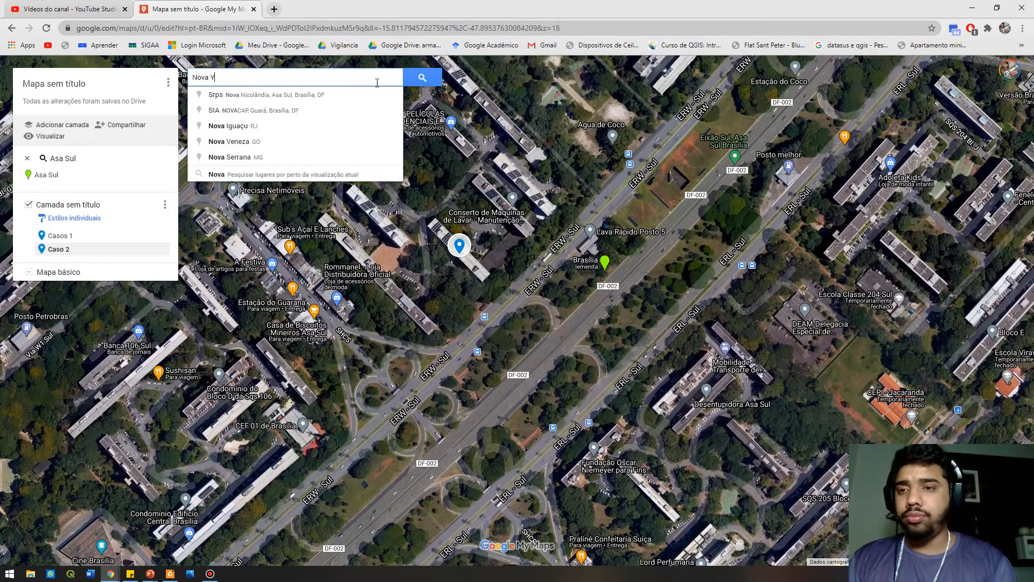
left_click(377, 94)
scroll(523, 291, "up", 4)
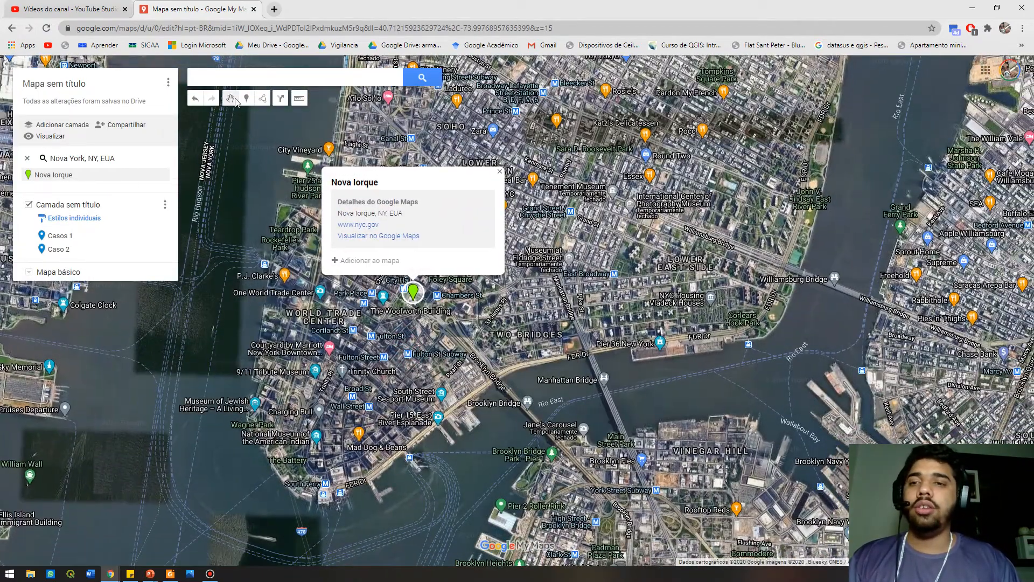
Place a marker just north of the Nova Iorque result pin and save it as "Caso 4".
left_click(246, 99)
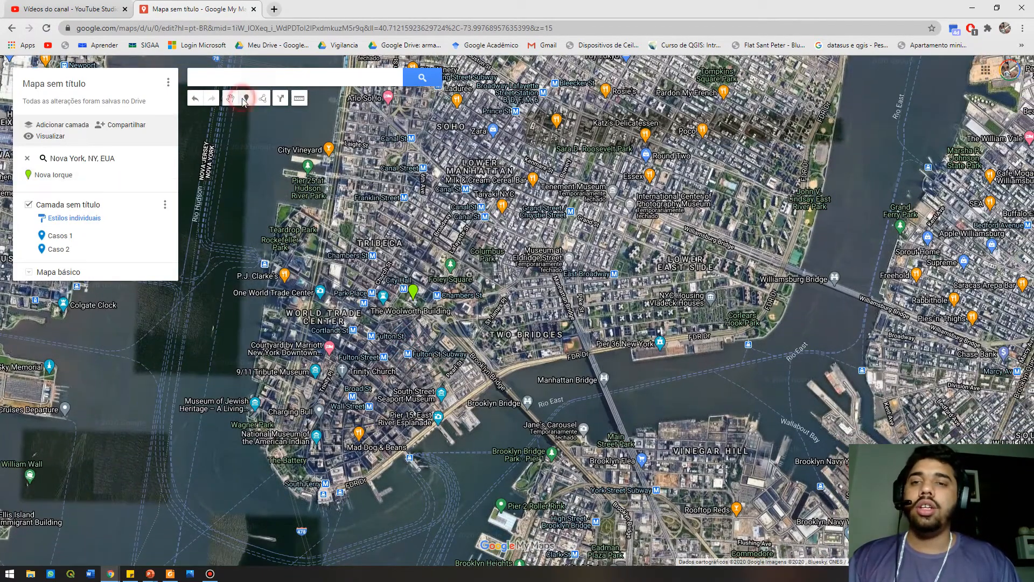
scroll(453, 229, "up", 1)
left_click(387, 248)
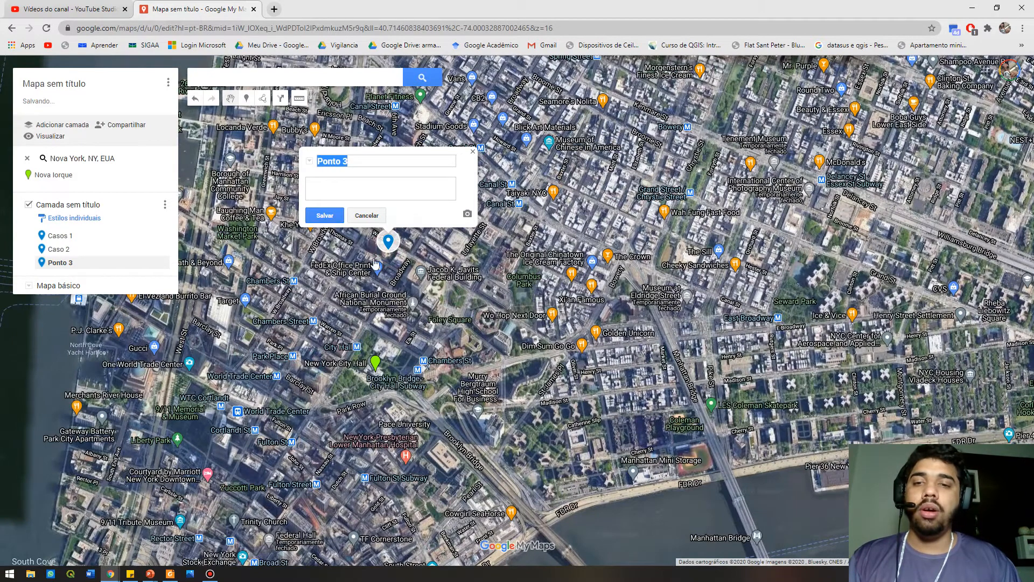
key("Caps_Lock")
key("BackSpace")
key("Caps_Lock")
type("C")
key("Caps_Lock")
type("aso 4")
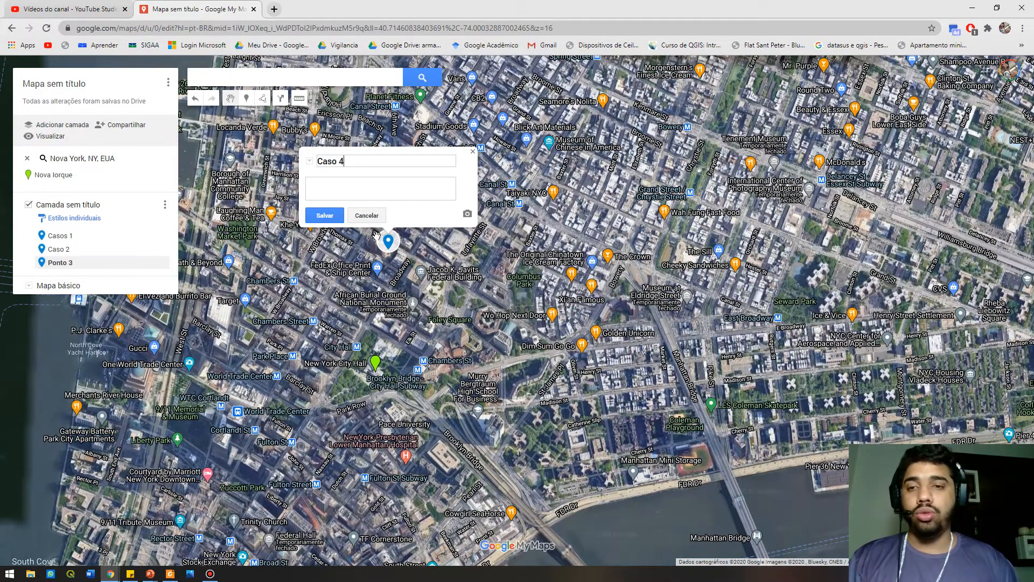
key("Return")
scroll(401, 273, "down", 2)
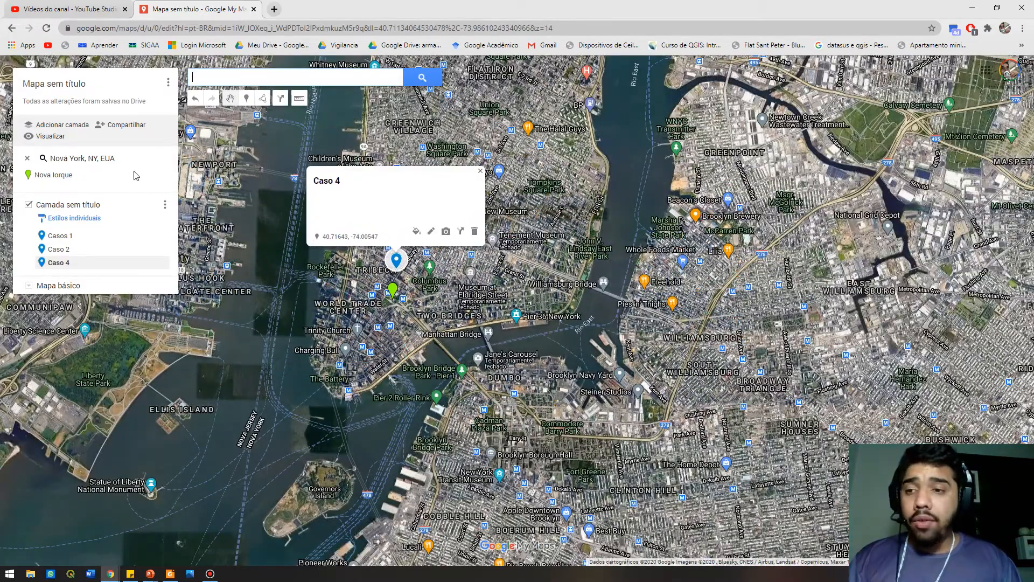
Export the whole map as KML instead of KMZ and download the file.
left_click(169, 82)
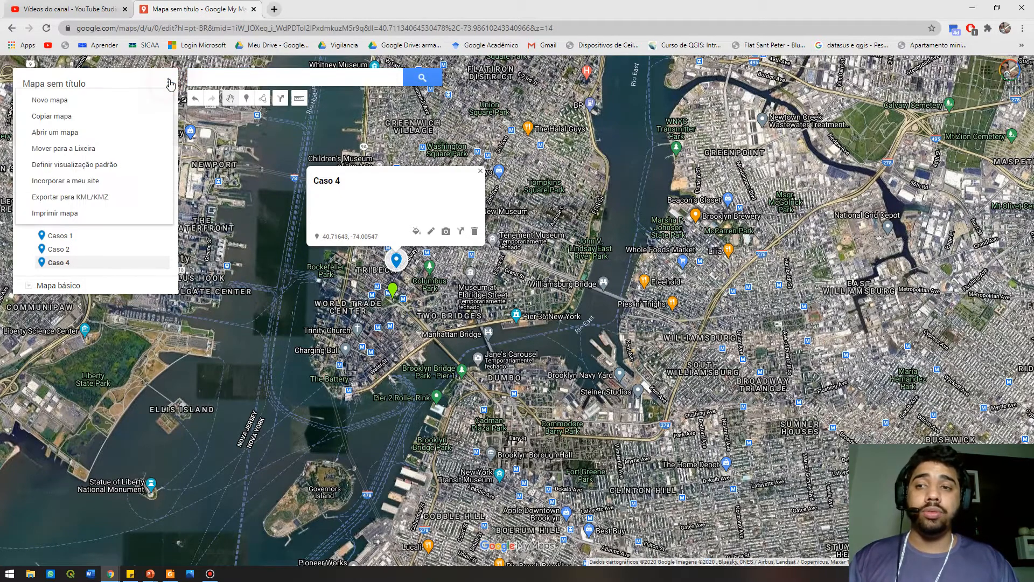
left_click(116, 198)
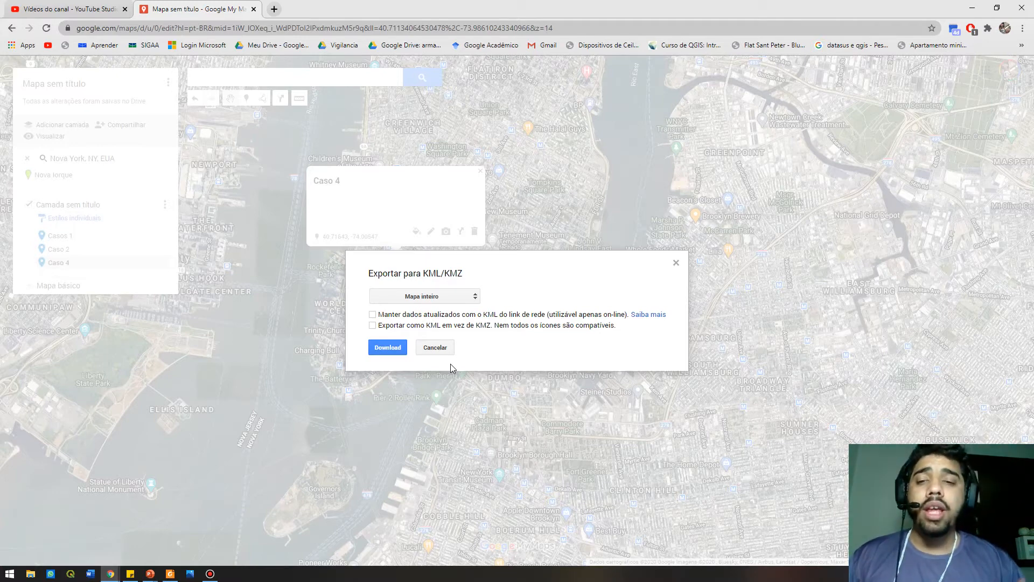
left_click(374, 326)
left_click(388, 347)
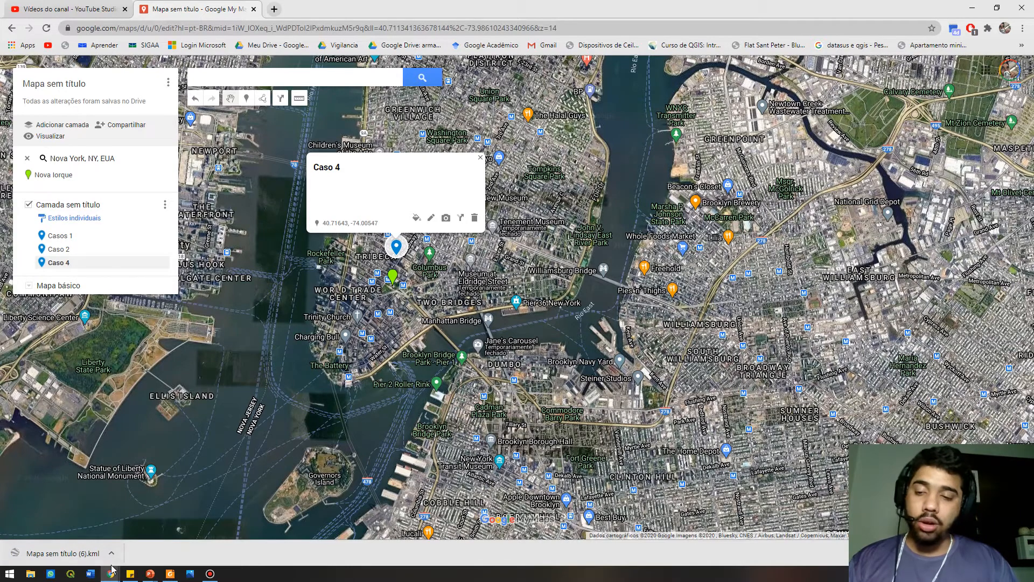
left_click(81, 554)
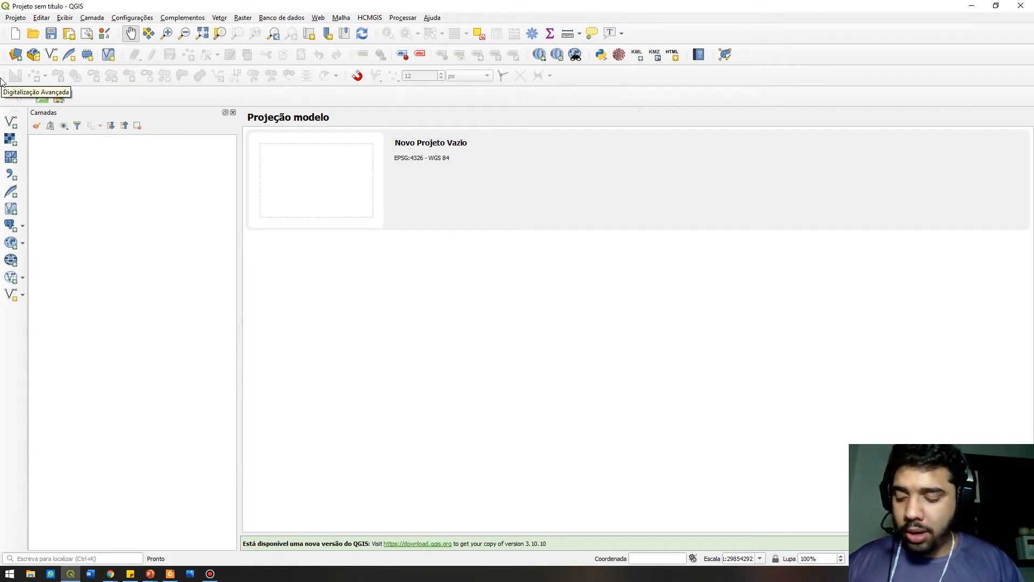
In QGIS, add the vector file "Mapa sem título (6)" KML from Downloads as a layer.
key("ctrl+l")
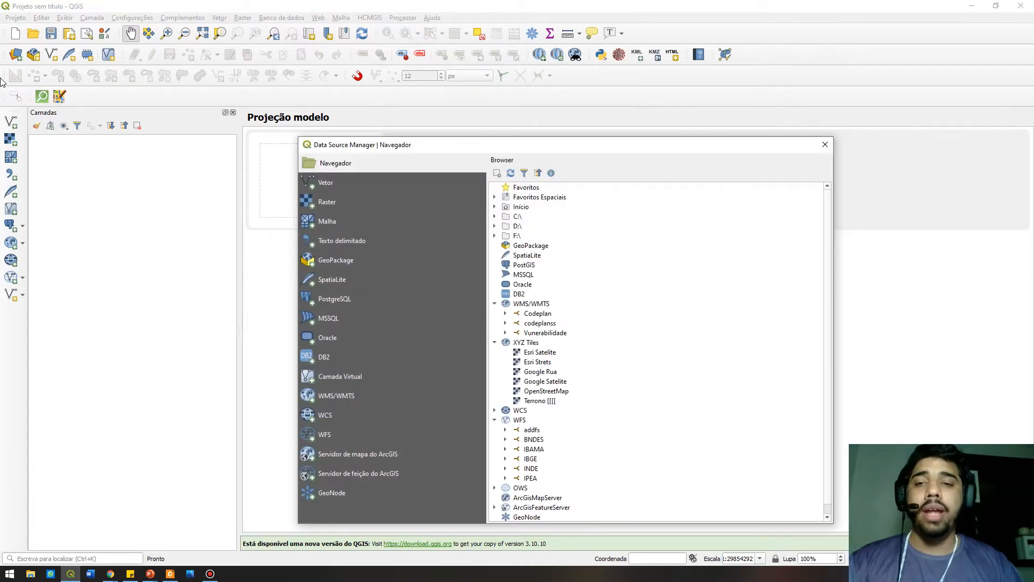
left_click(345, 183)
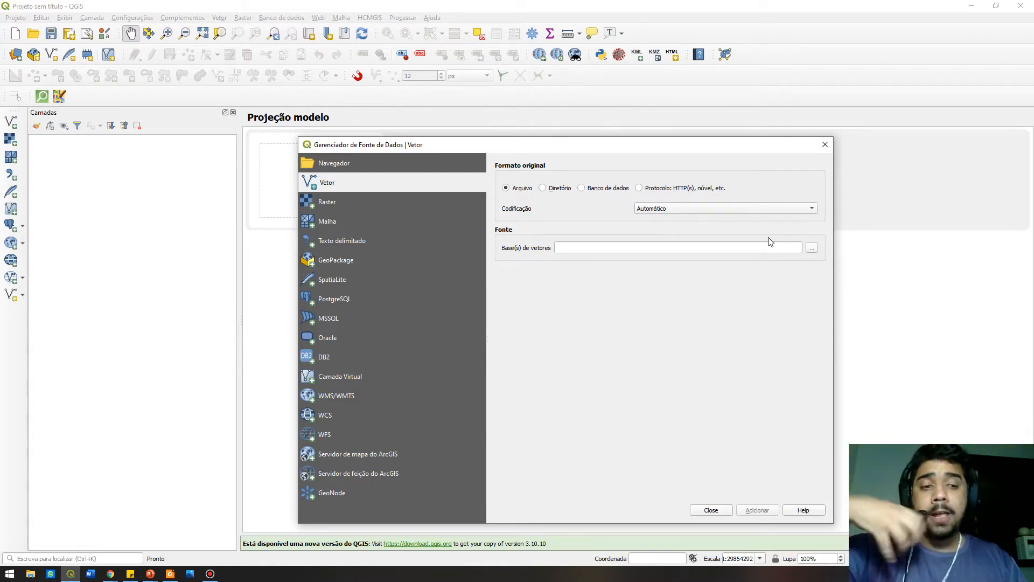
left_click(812, 248)
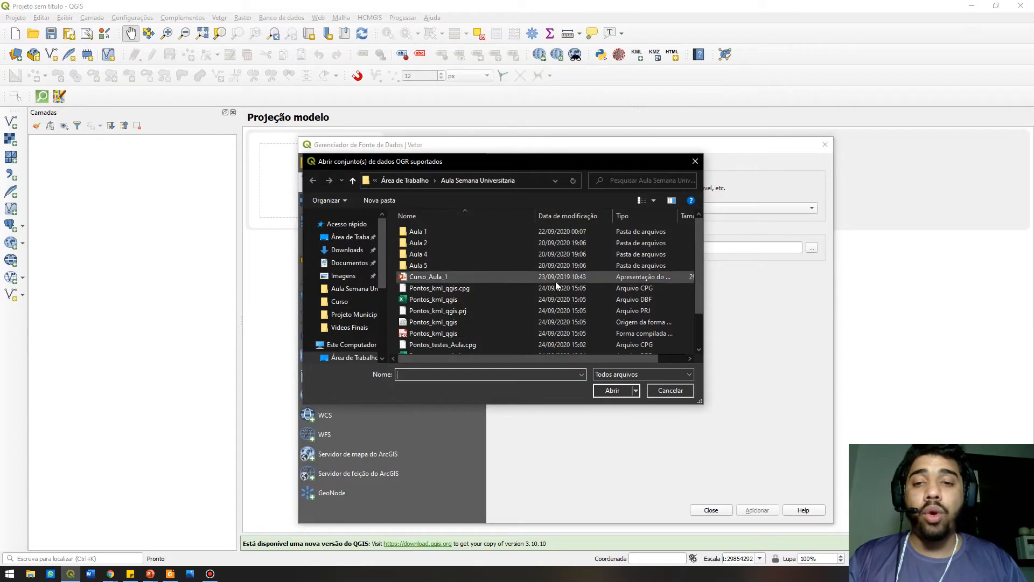
left_click(350, 250)
left_click(438, 250)
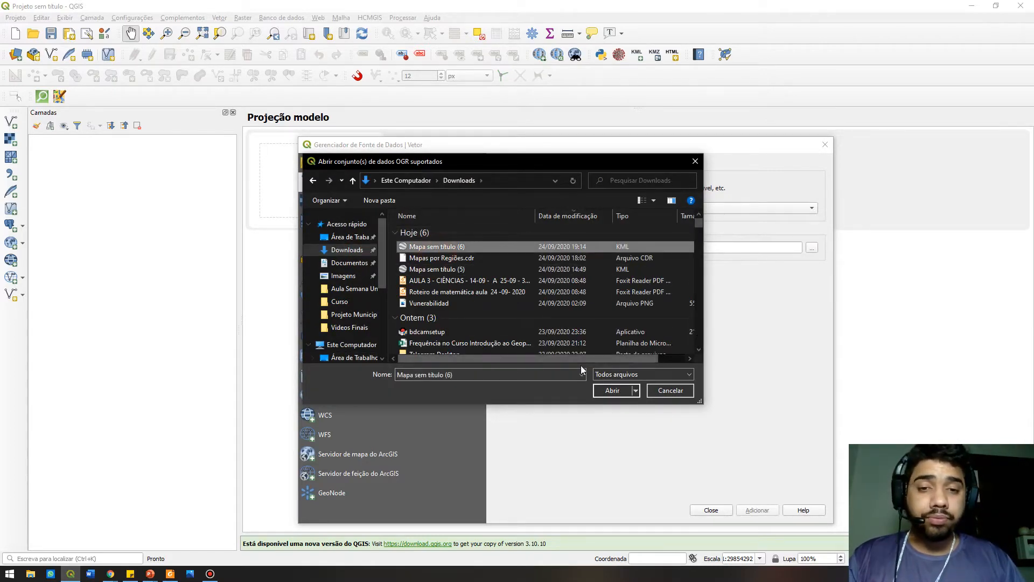
left_click(612, 390)
left_click(758, 509)
left_click(711, 510)
Examine where the imported case points fall on the map canvas.
left_click_drag(707, 523, 656, 489)
scroll(655, 490, "down", 1)
left_click_drag(656, 445, 611, 365)
scroll(614, 458, "up", 1)
scroll(495, 430, "up", 1)
scroll(471, 422, "down", 2)
left_click_drag(346, 166, 386, 258)
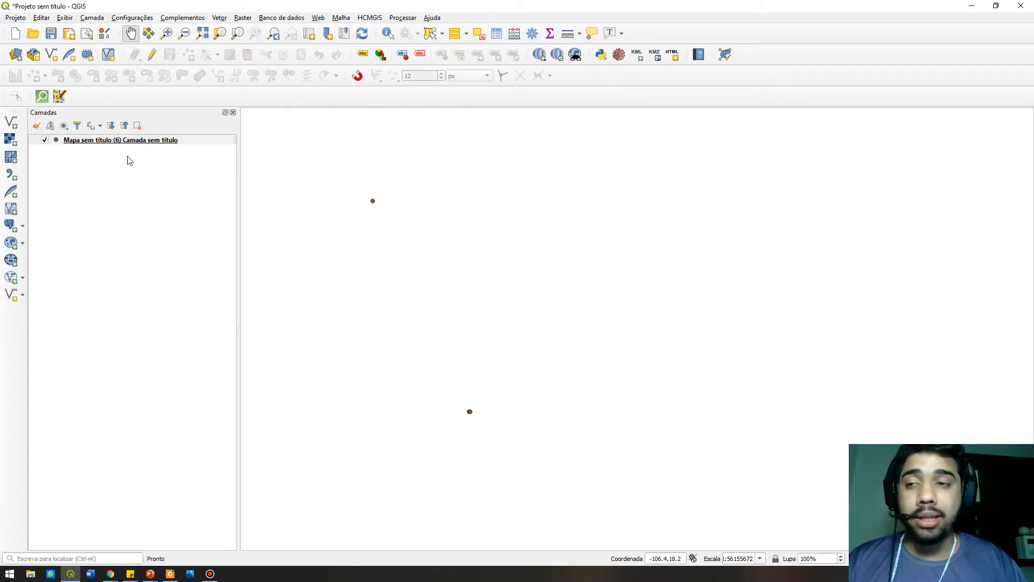
Add the Google Satelite XYZ tile layer and place it beneath the imported points layer.
left_click(16, 55)
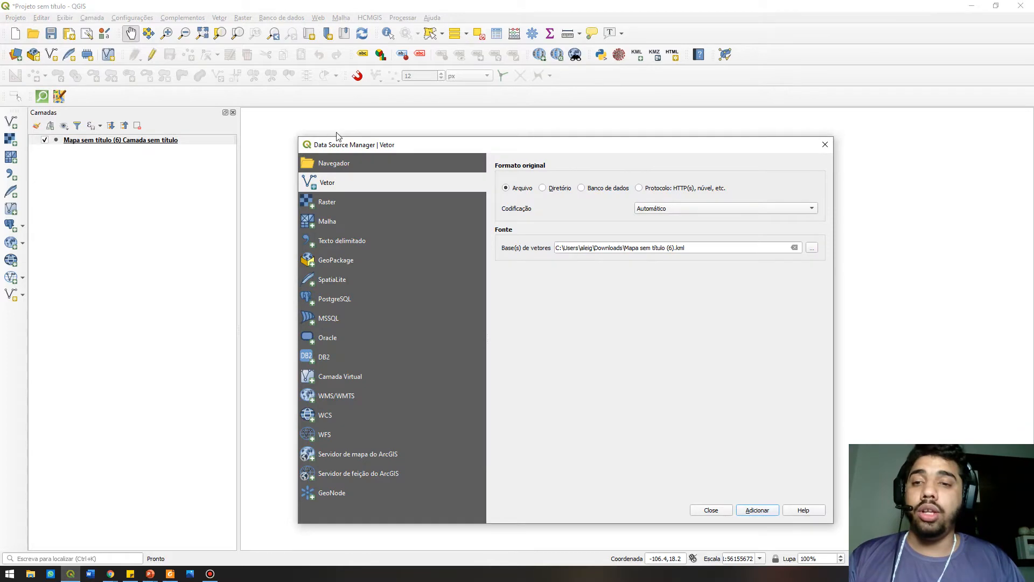
left_click(334, 163)
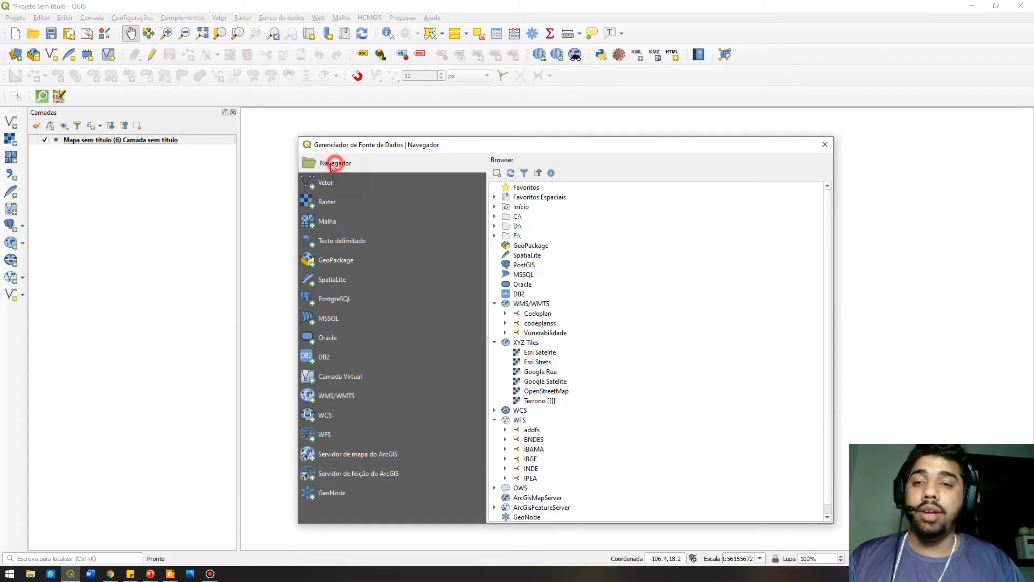
double_click(562, 381)
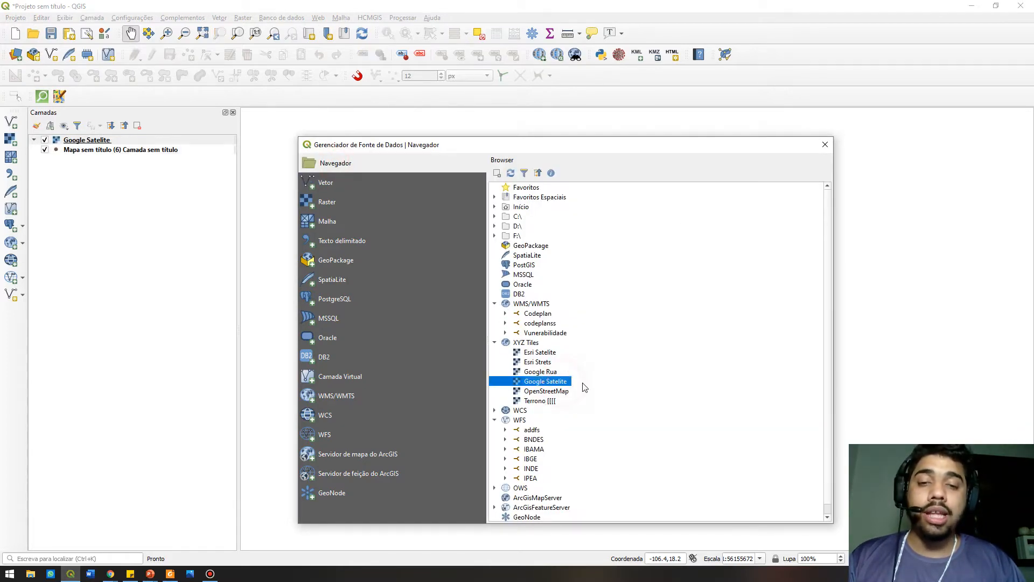
left_click(825, 144)
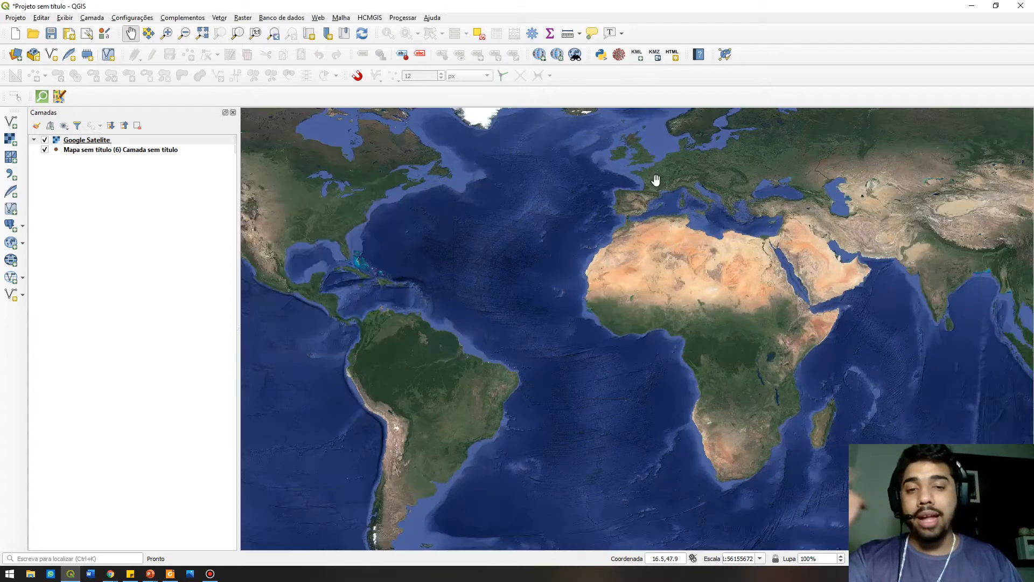
left_click_drag(90, 141, 96, 169)
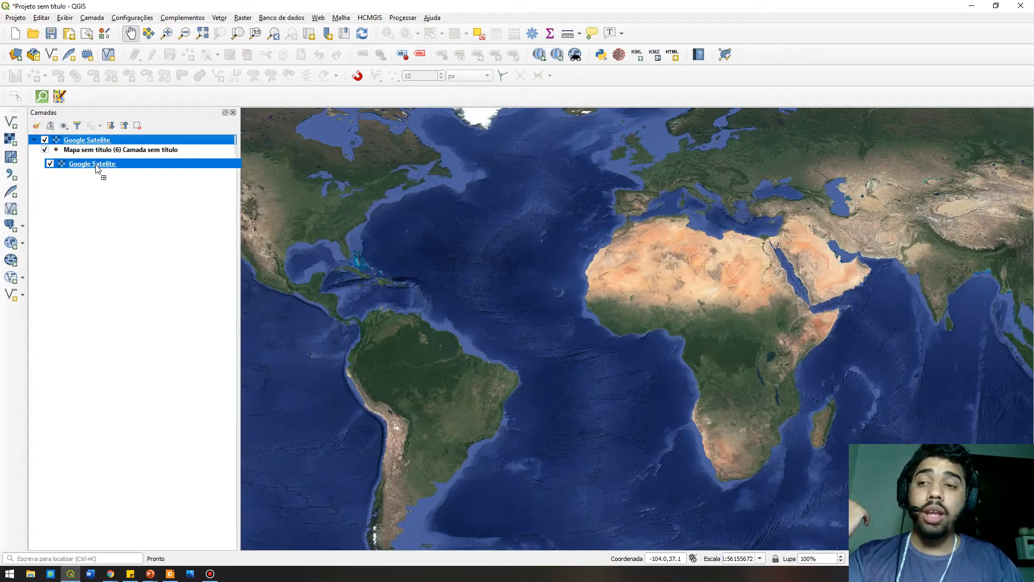
left_click_drag(97, 169, 98, 171)
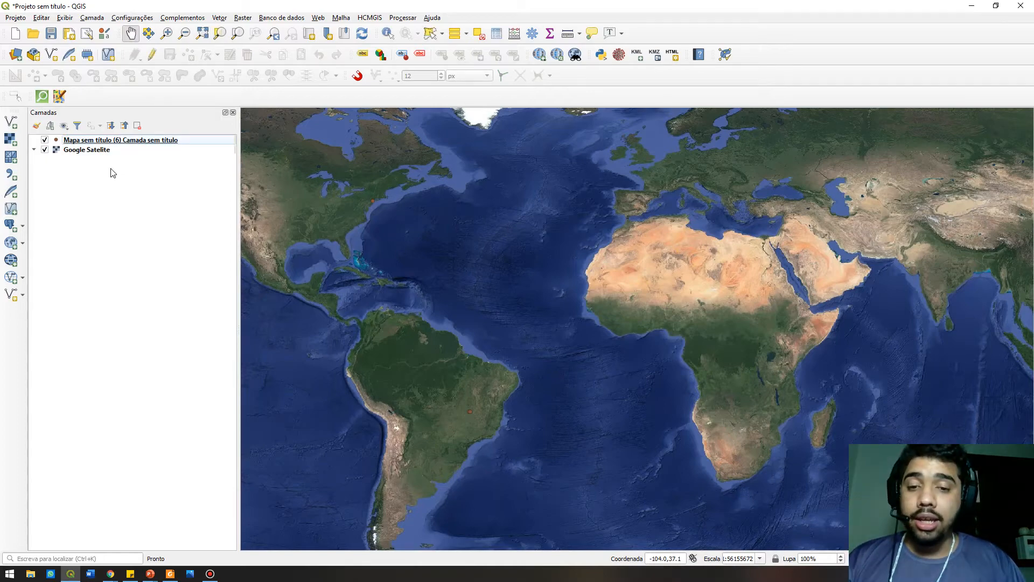
Zoom to the points layer and inspect the case points around Brasília against the satellite imagery.
left_click(343, 276)
left_click_drag(344, 276, 414, 290)
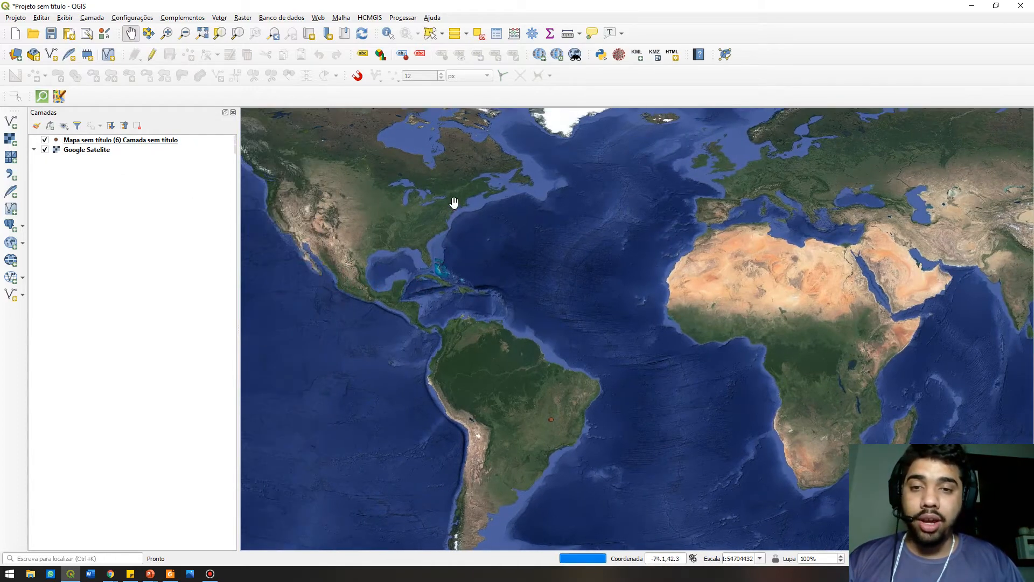
scroll(565, 434, "up", 4)
scroll(552, 422, "up", 4)
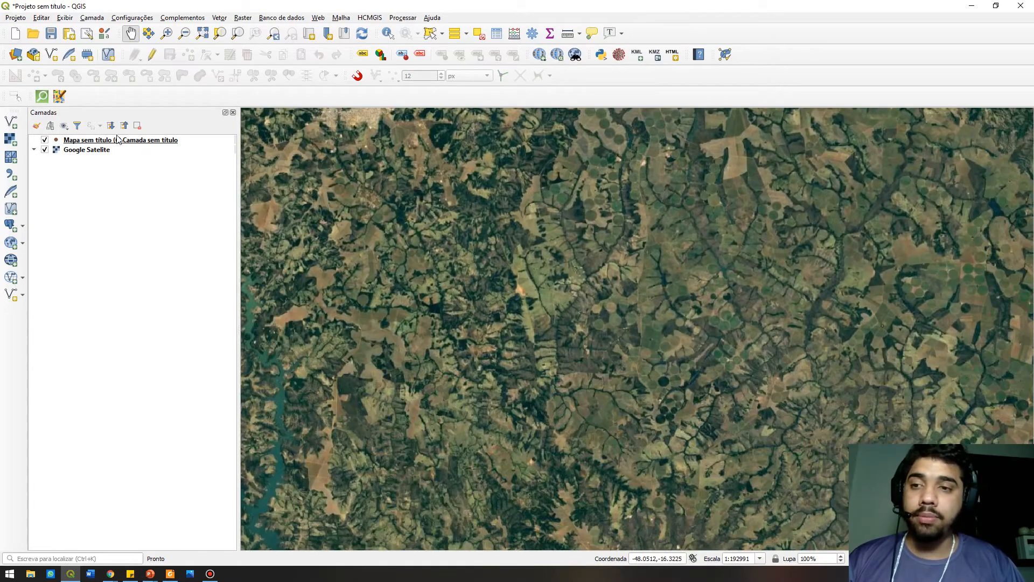
right_click(117, 140)
left_click(145, 144)
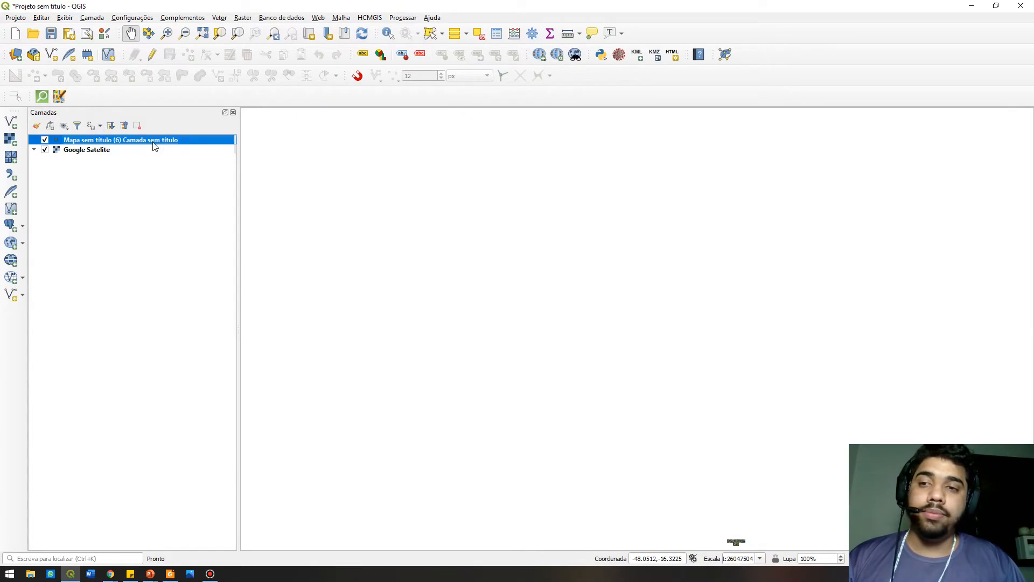
scroll(684, 372, "up", 3)
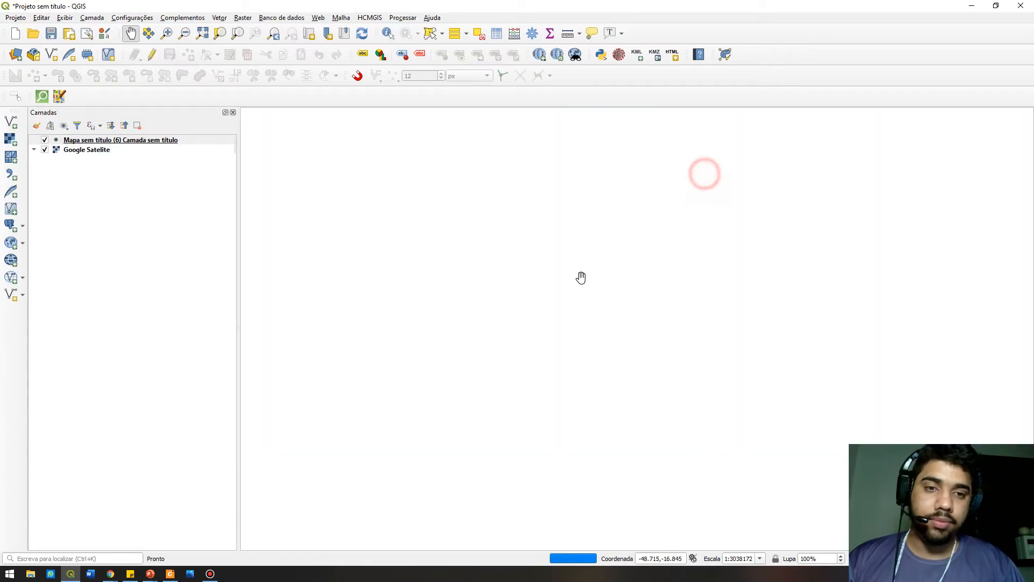
scroll(584, 264, "up", 5)
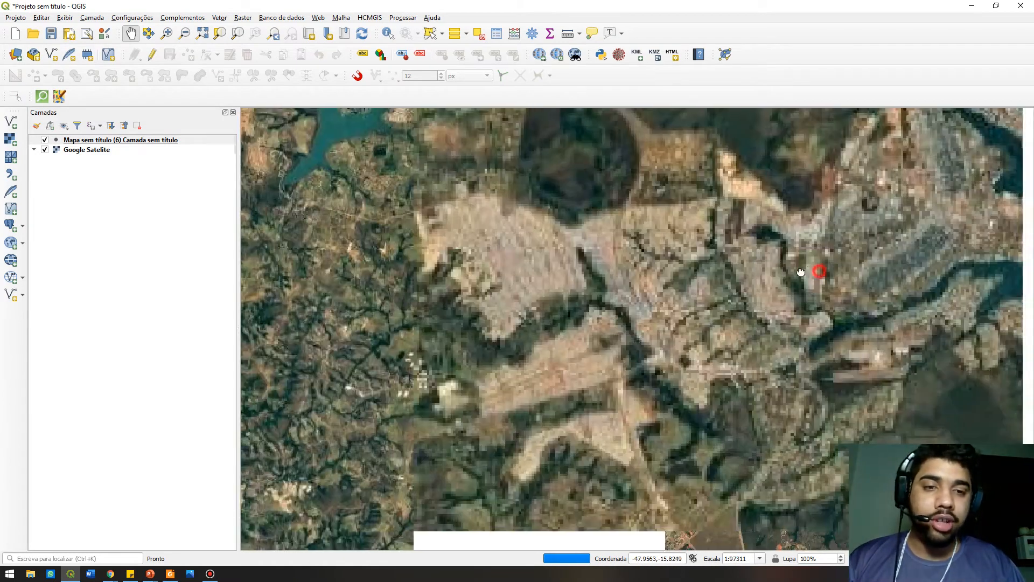
left_click_drag(636, 304, 564, 307)
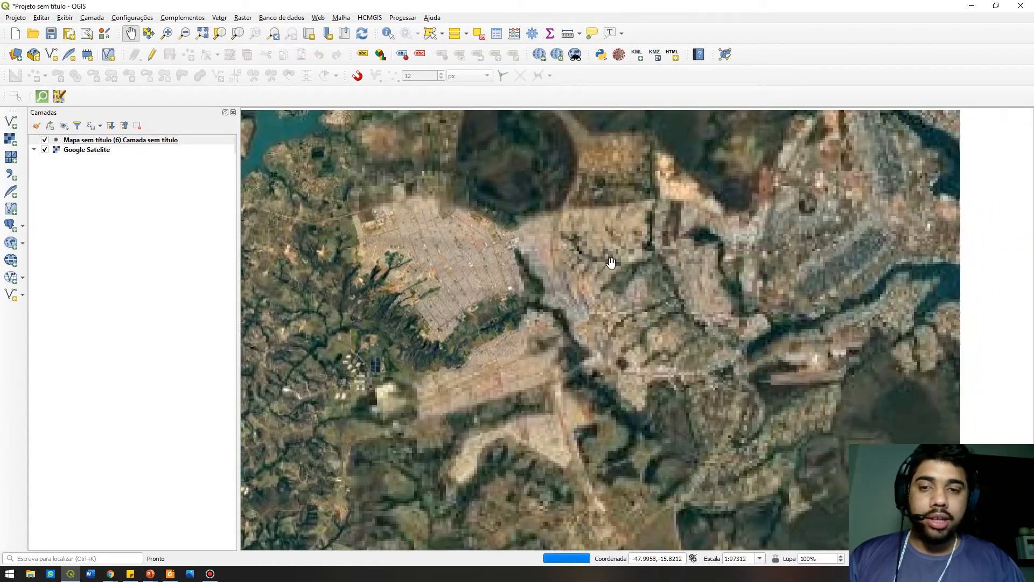
left_click(902, 233)
left_click_drag(902, 234, 874, 253)
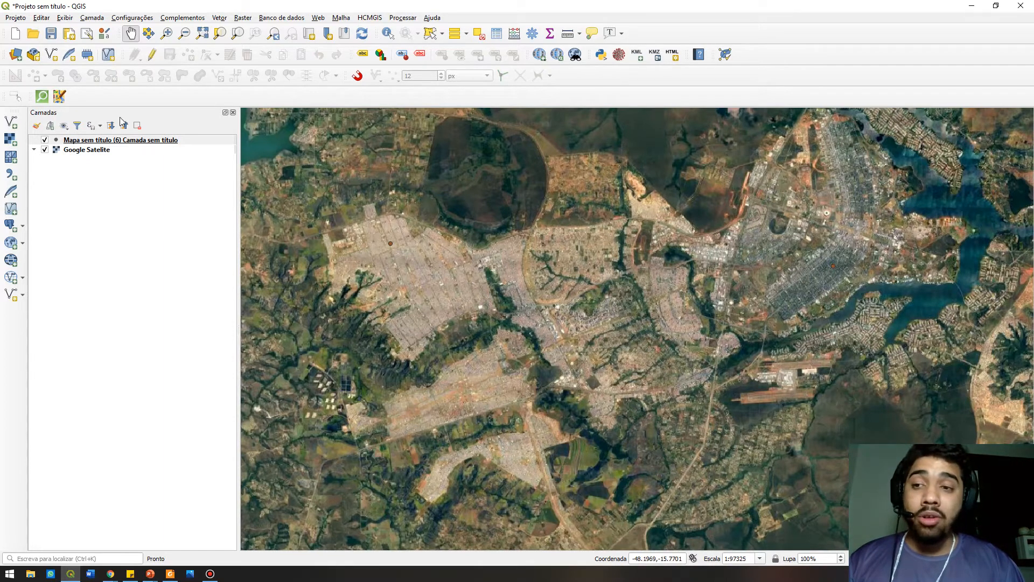
mouse_move(118, 144)
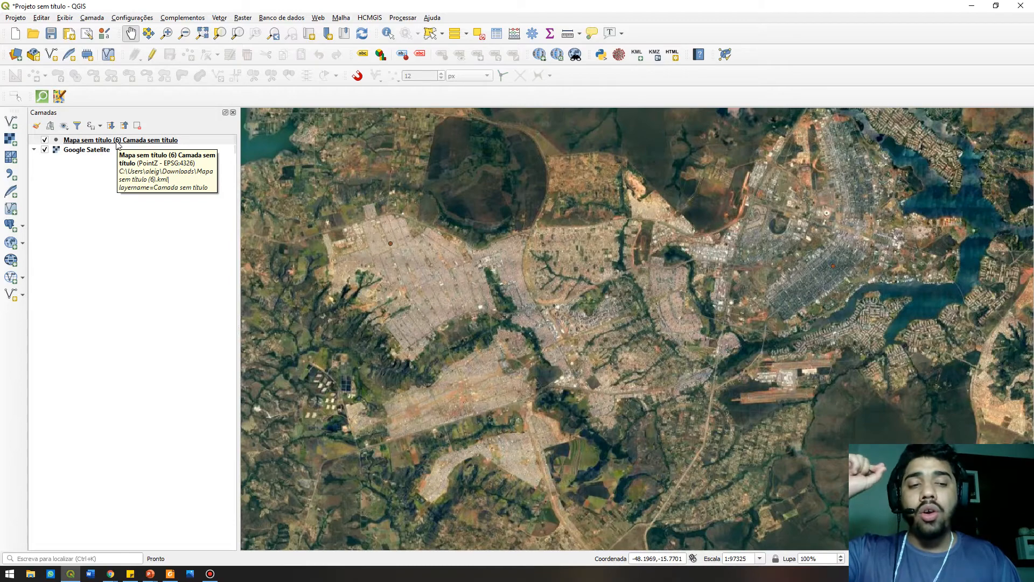
right_click(87, 138)
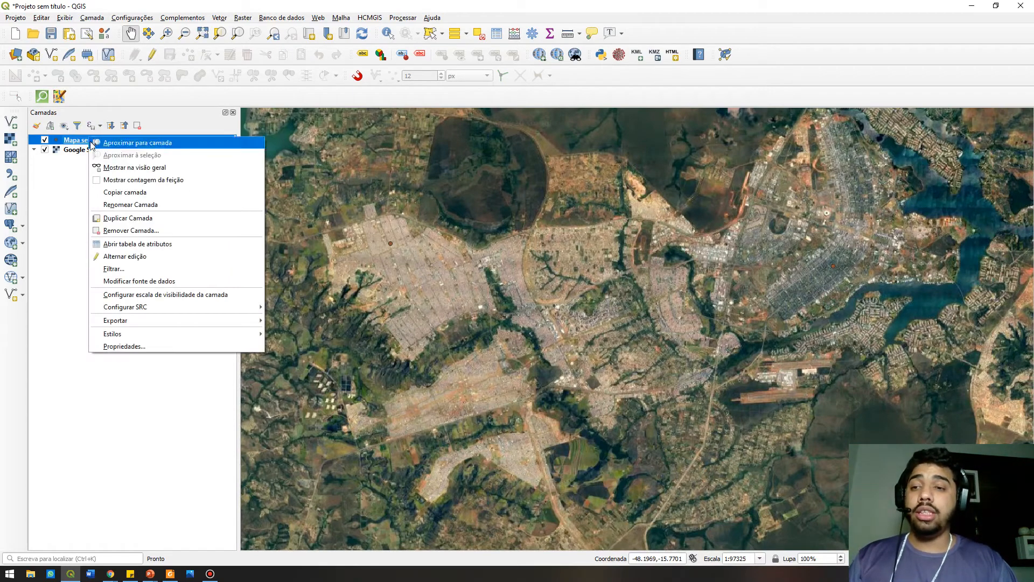
left_click(140, 345)
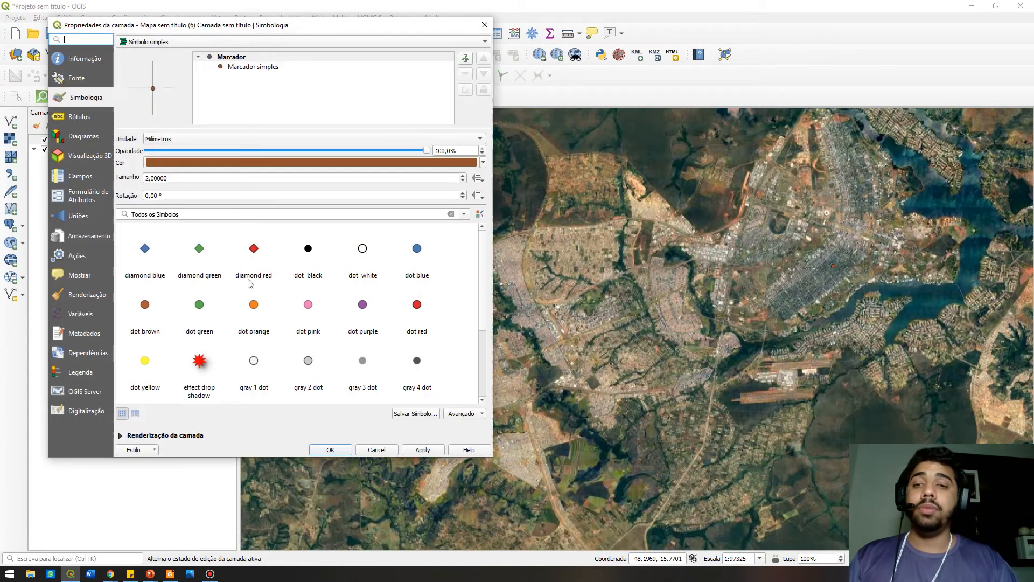
left_click(488, 24)
Start exporting the imported KML points layer to a new file in Shapefile format.
right_click(186, 141)
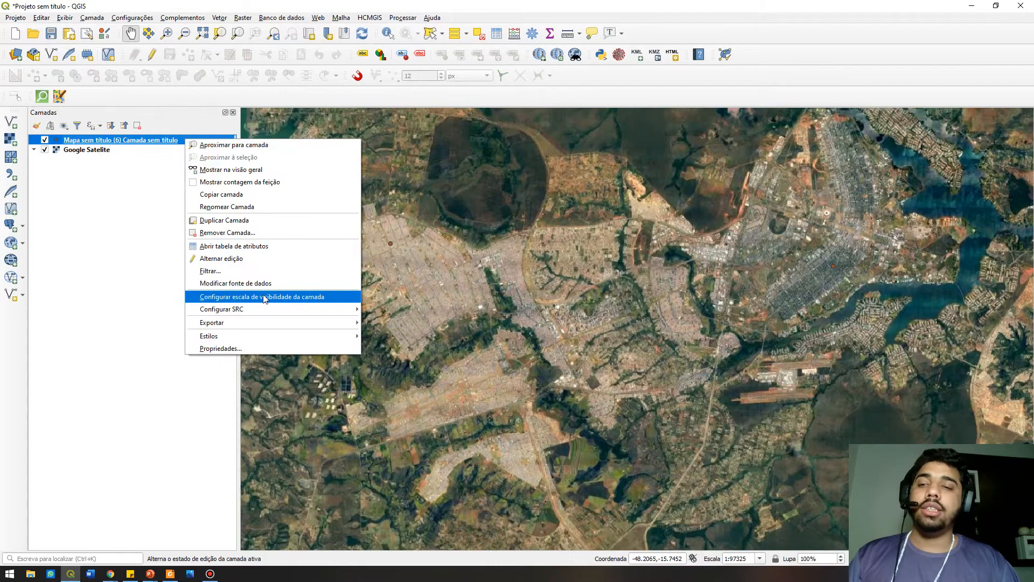
mouse_move(264, 325)
left_click(377, 326)
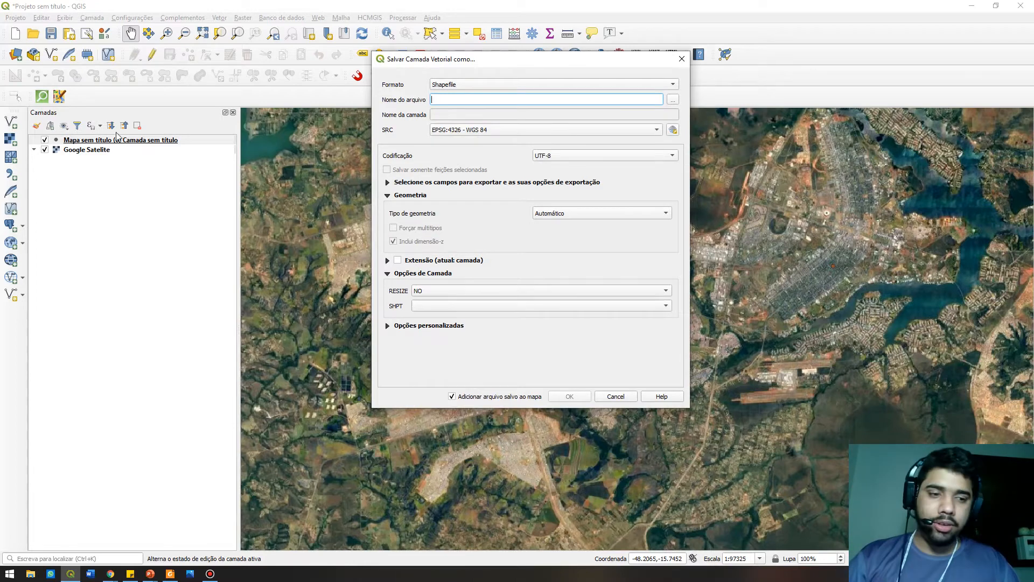
left_click(487, 82)
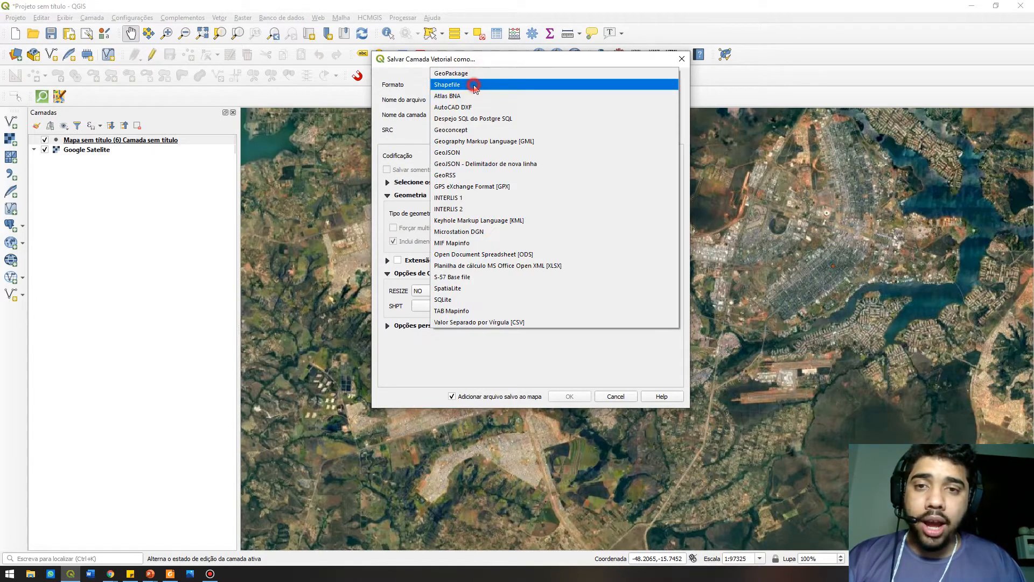
left_click(474, 85)
Save the exported shapefile as Pontos_teste_my_maps in the Aula Semana Universitaria folder and add it to the map.
left_click(676, 101)
left_click(547, 268)
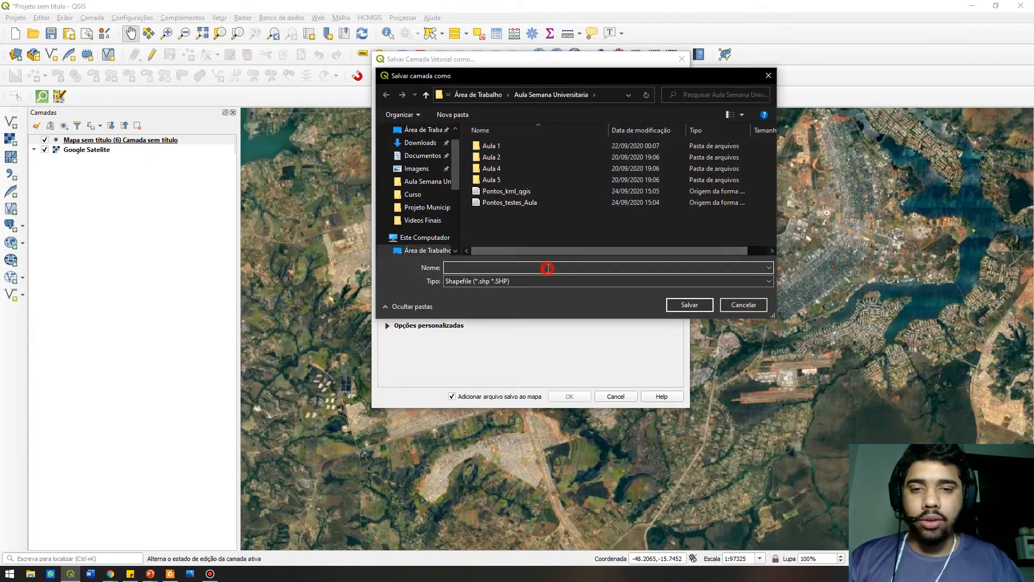
type("Pontosw")
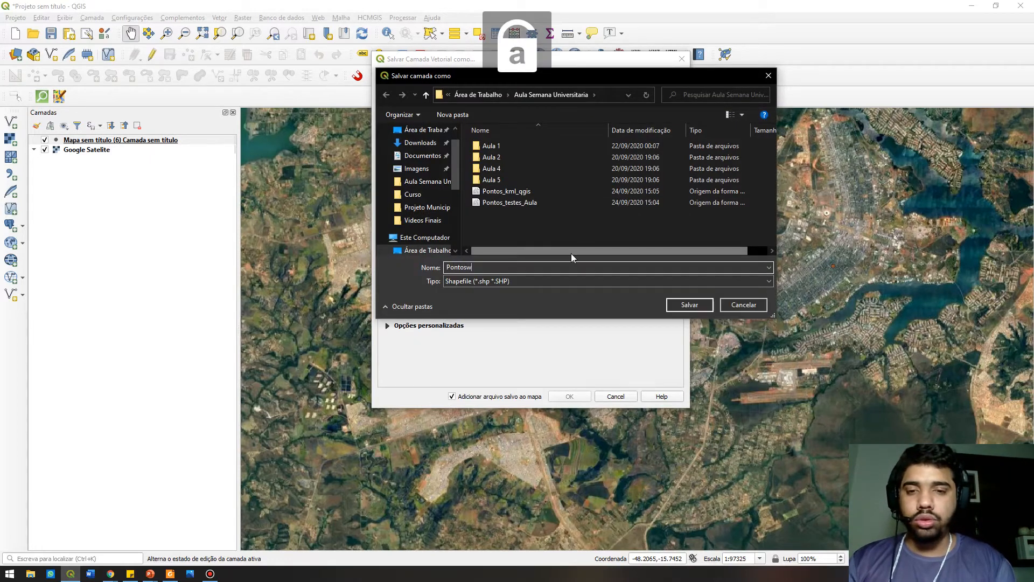
key("BackSpace")
type("_")
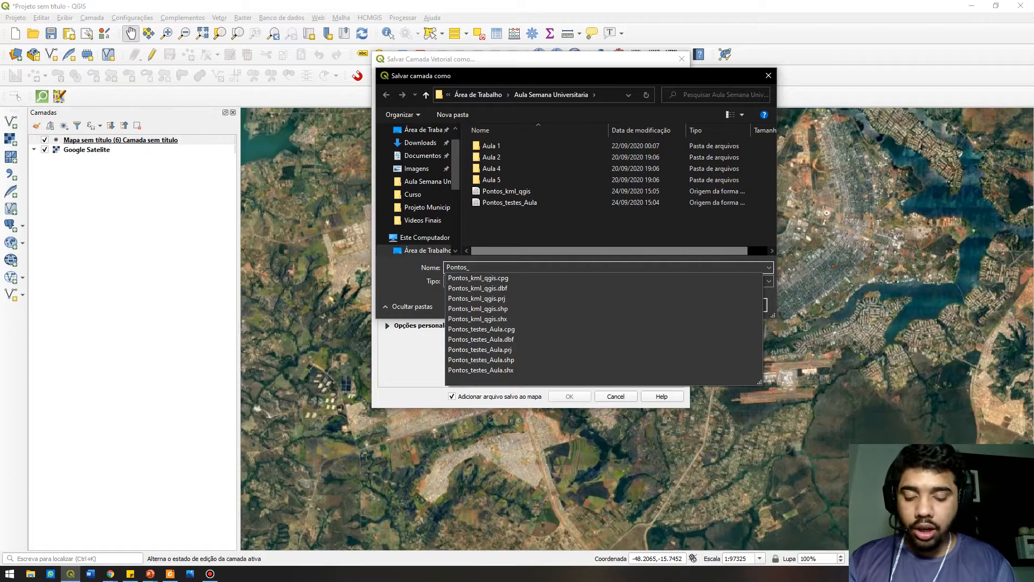
type("teste_my_mapas")
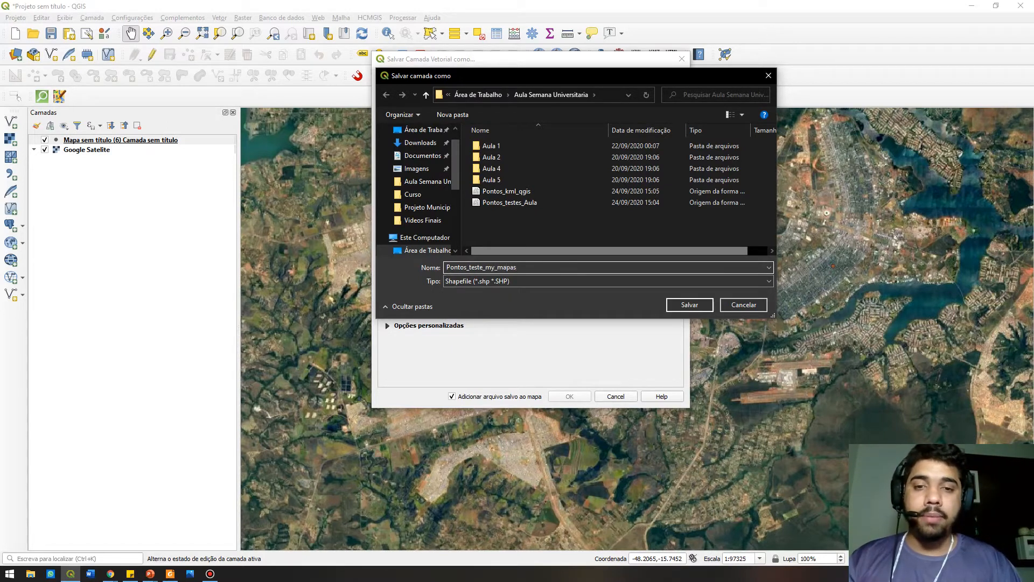
left_click(687, 305)
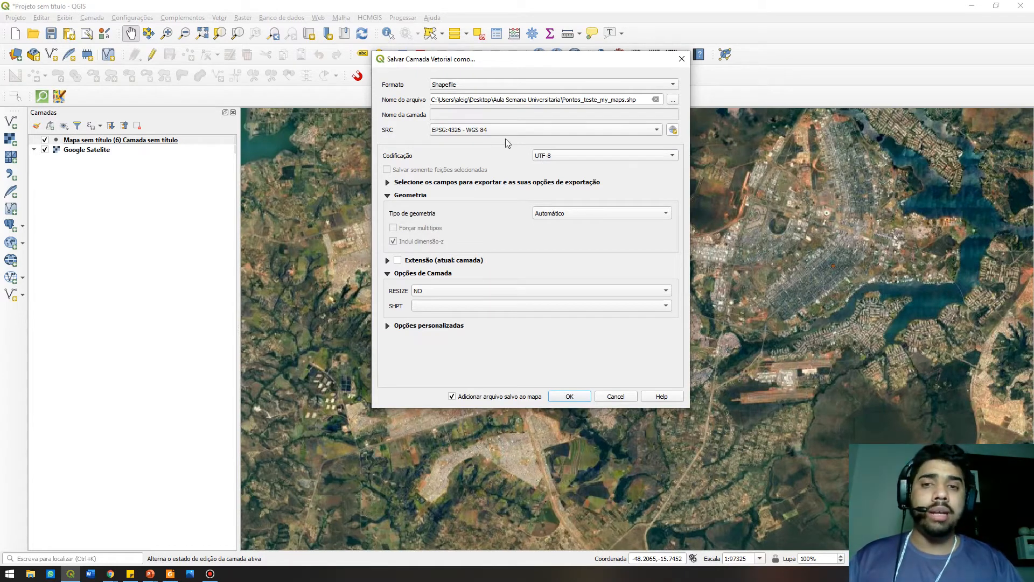
left_click(568, 395)
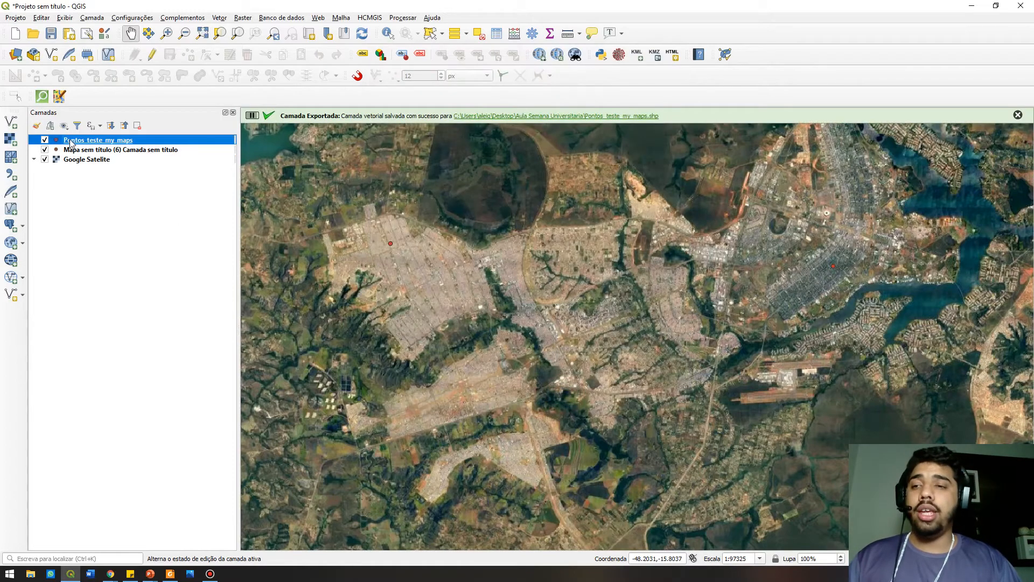
Hide the original KML layer and review the provider information of the Pontos_teste_my_maps layer.
left_click(45, 149)
right_click(76, 141)
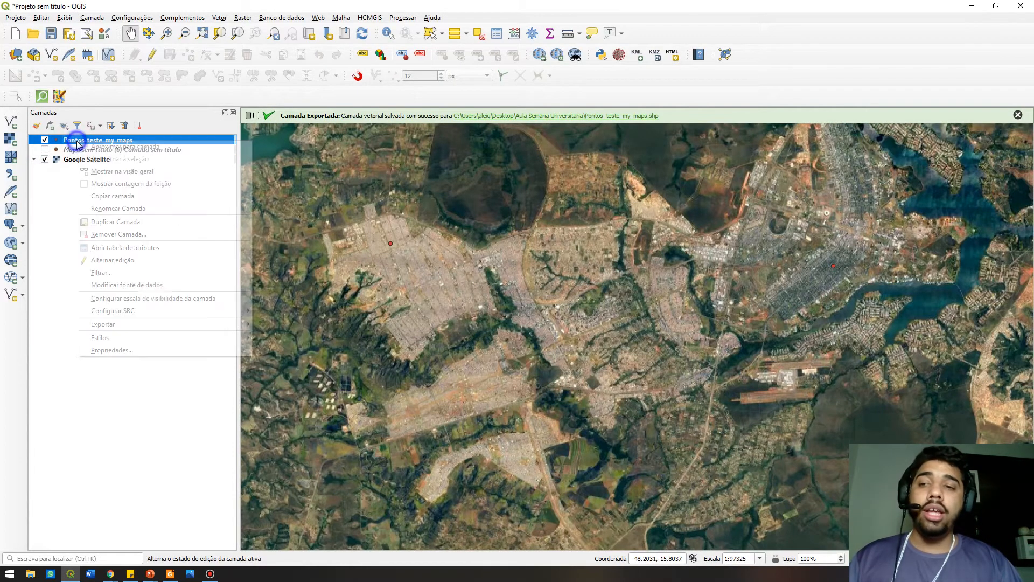
left_click(108, 351)
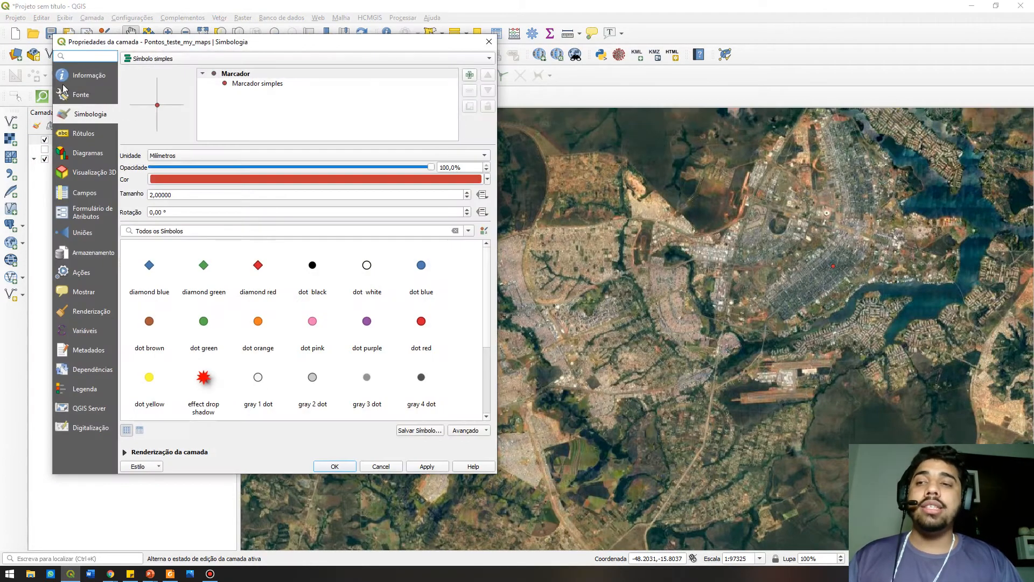
left_click(64, 77)
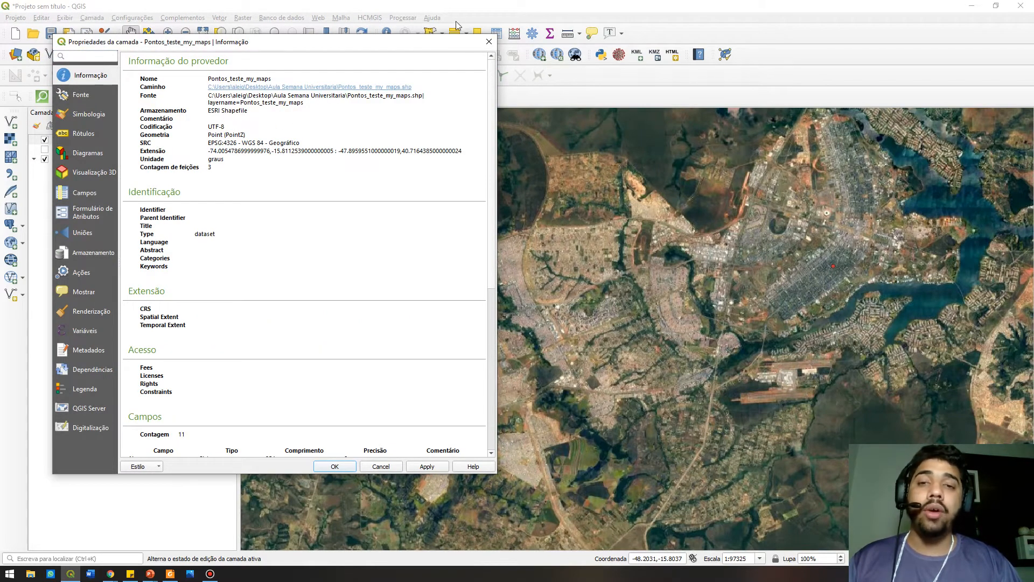
left_click(487, 42)
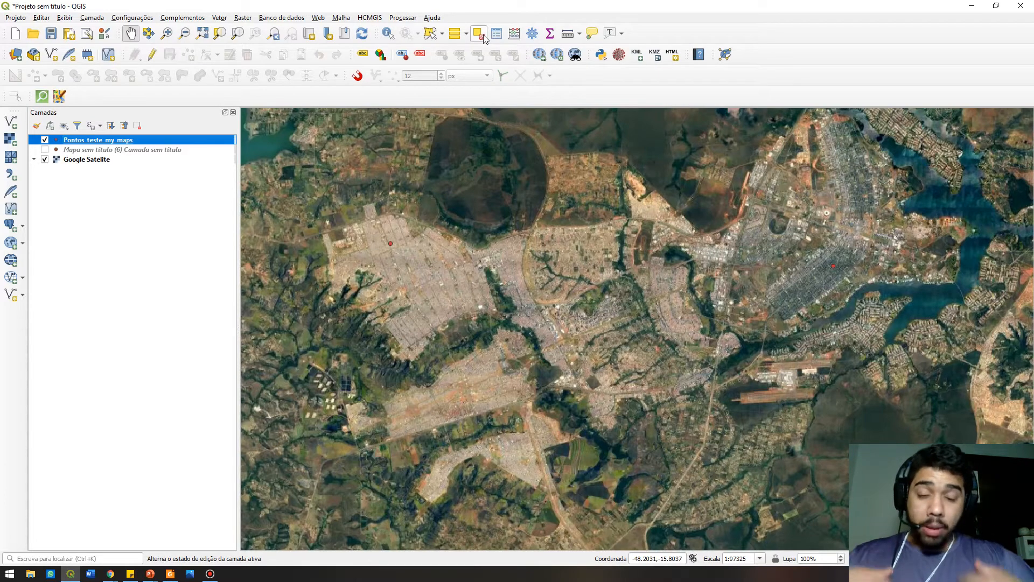
Set up a new shapefile layer with point geometry (Ponto), stored as Pontos_teste_qgis in the Aula Semana Universitaria folder.
left_click(97, 18)
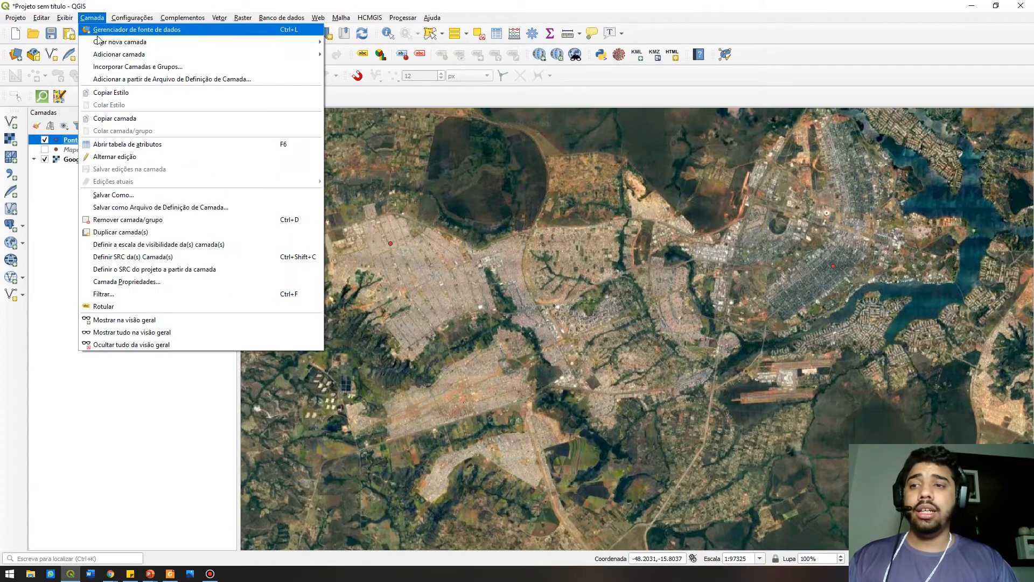
mouse_move(143, 42)
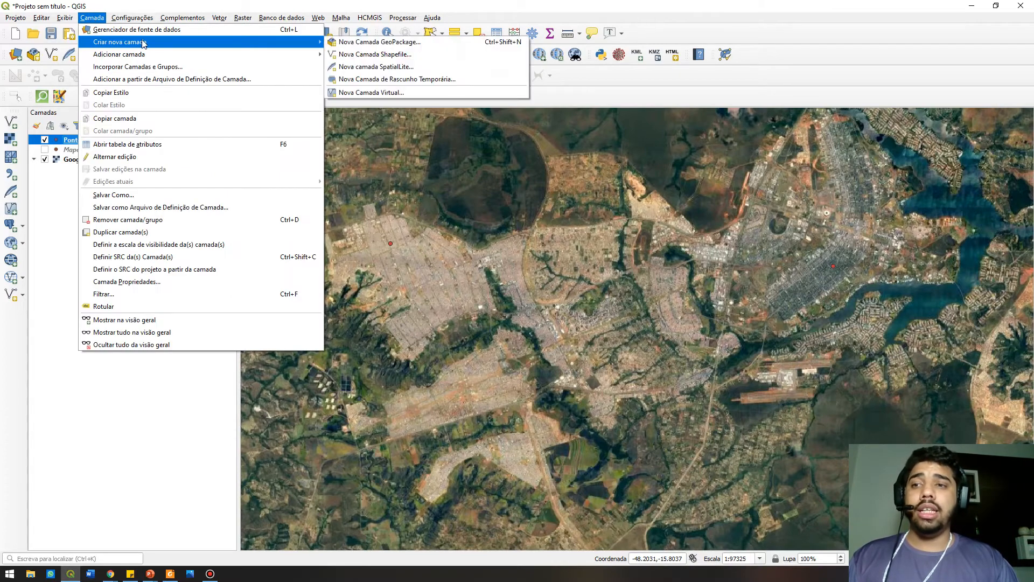
left_click(368, 56)
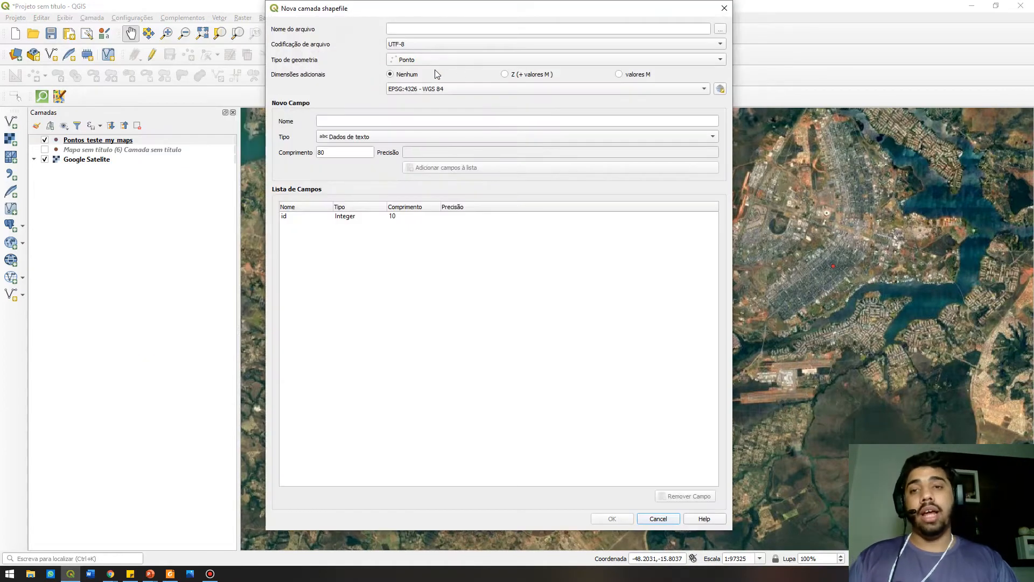
left_click(481, 30)
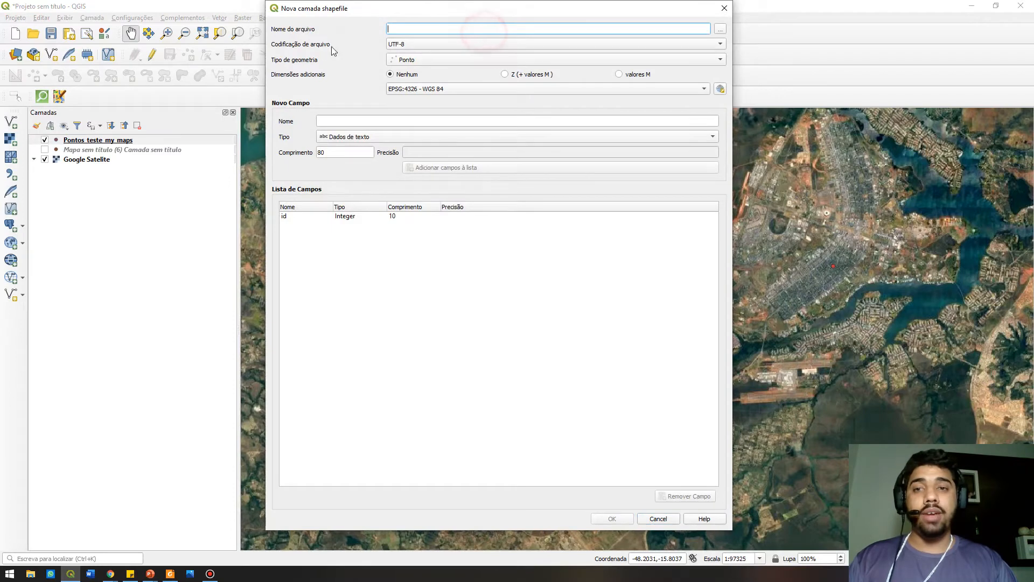
left_click(721, 27)
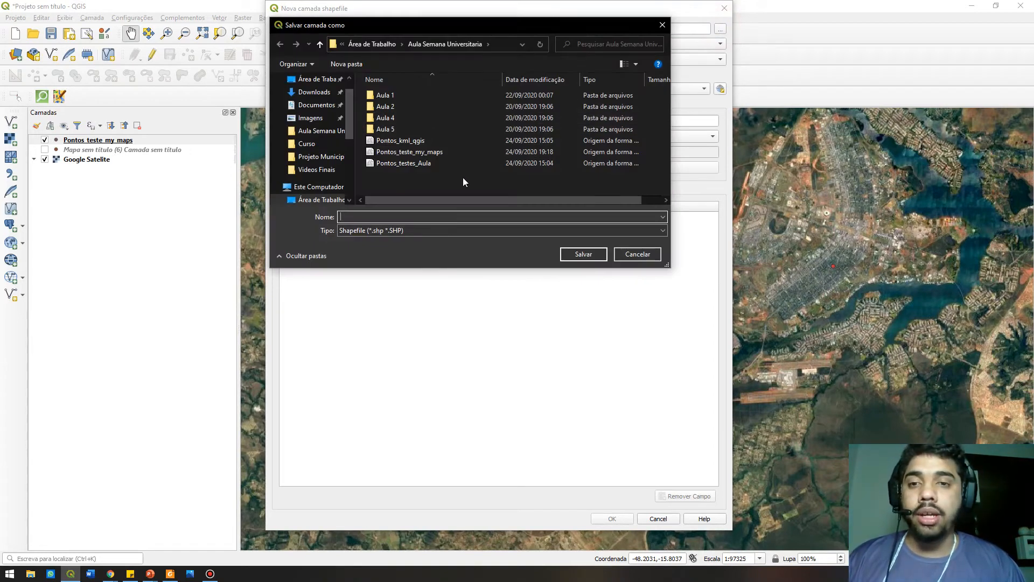
key("Caps_Lock")
type("P")
key("Caps_Lock")
type("ontos_")
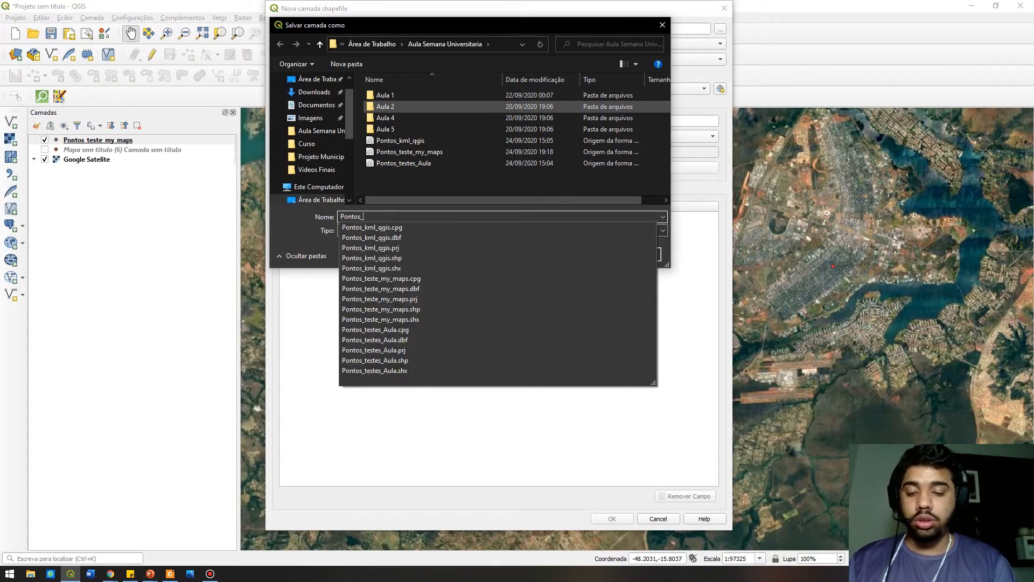
type("teste_")
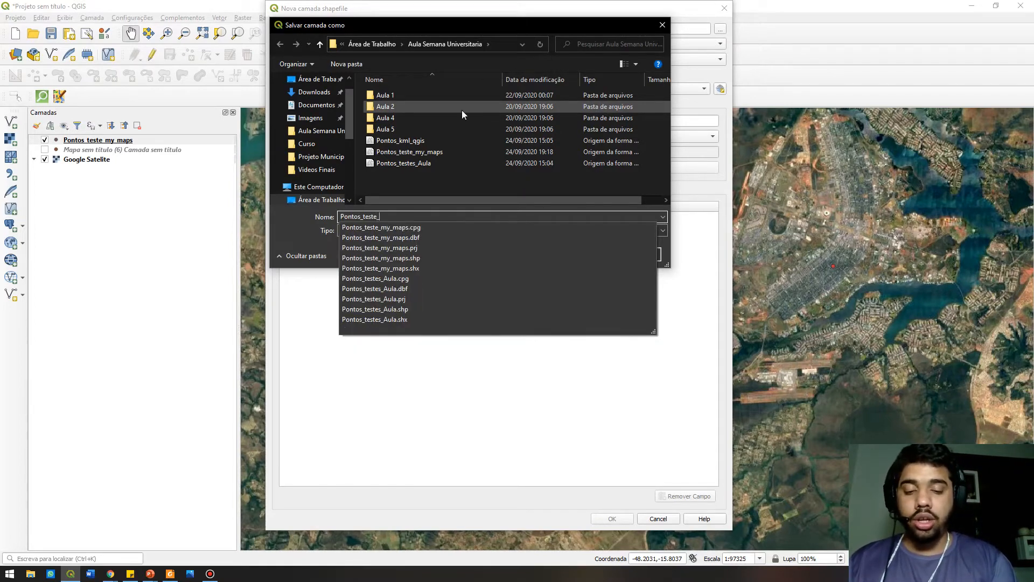
type("qgis")
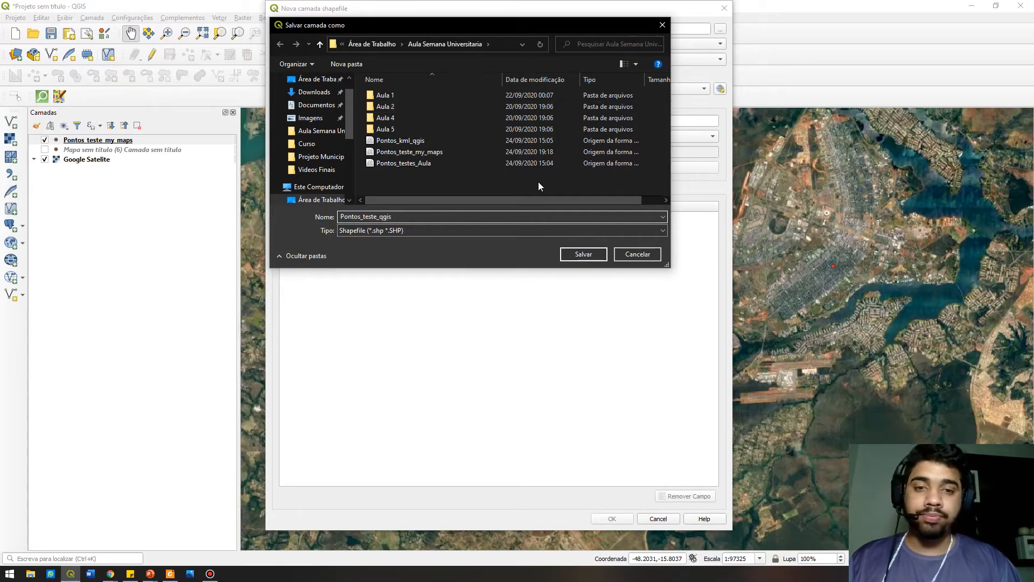
left_click(584, 254)
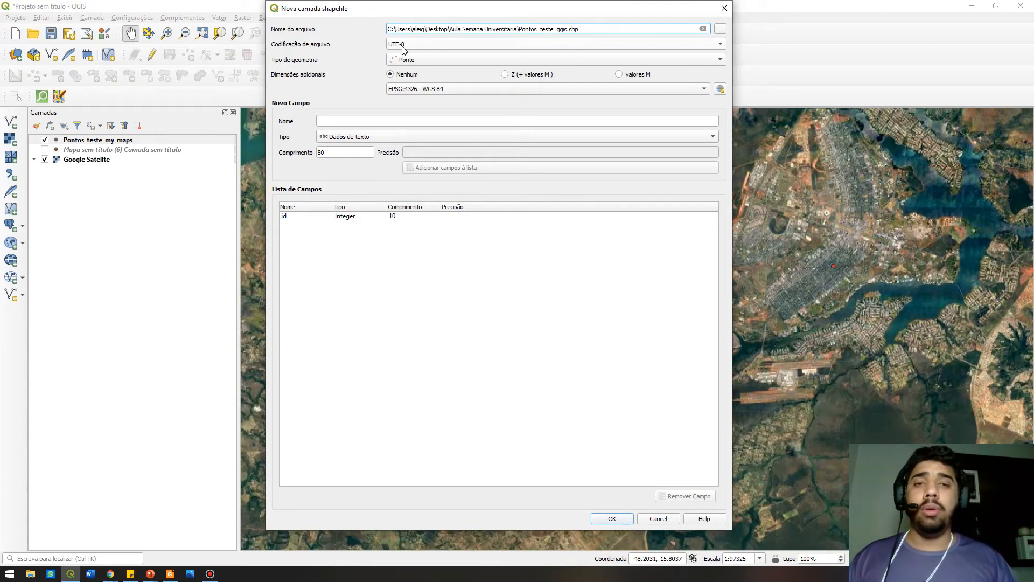
left_click(430, 60)
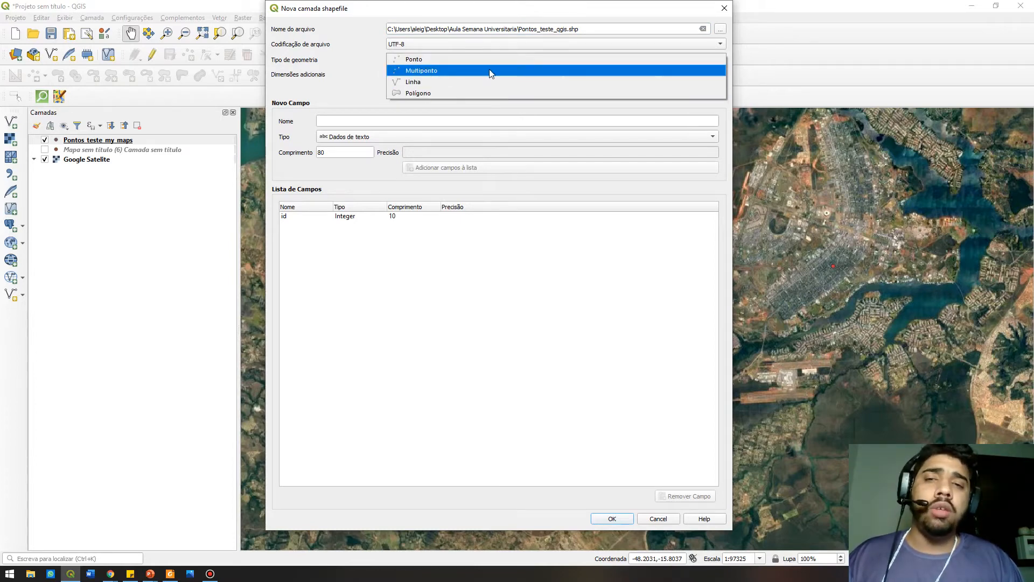
left_click(455, 60)
Name the new layer's first additional text field N_PACIENTE.
left_click(369, 122)
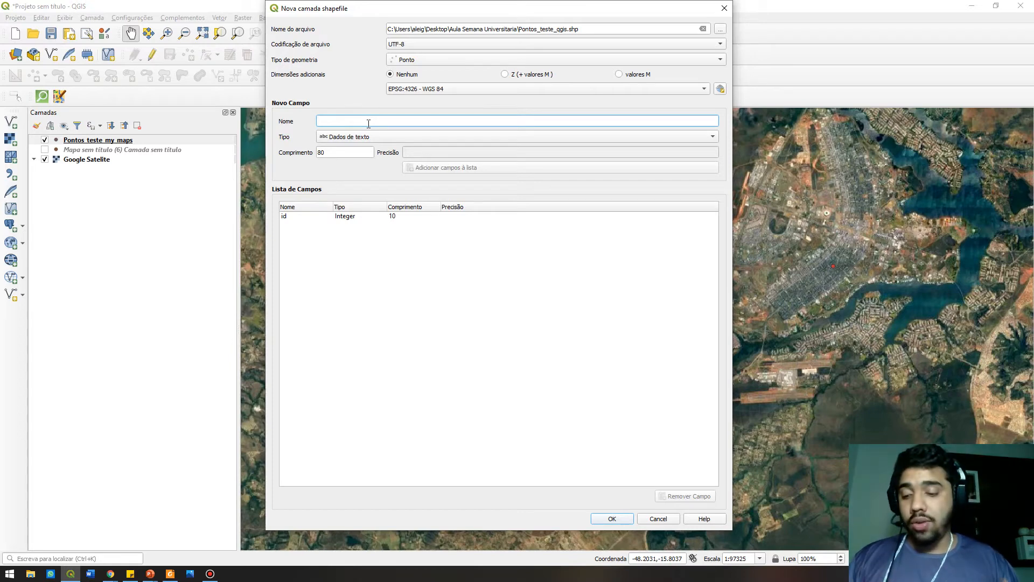
key("Caps_Lock")
type("N")
key("Caps_Lock")
key("BackSpace")
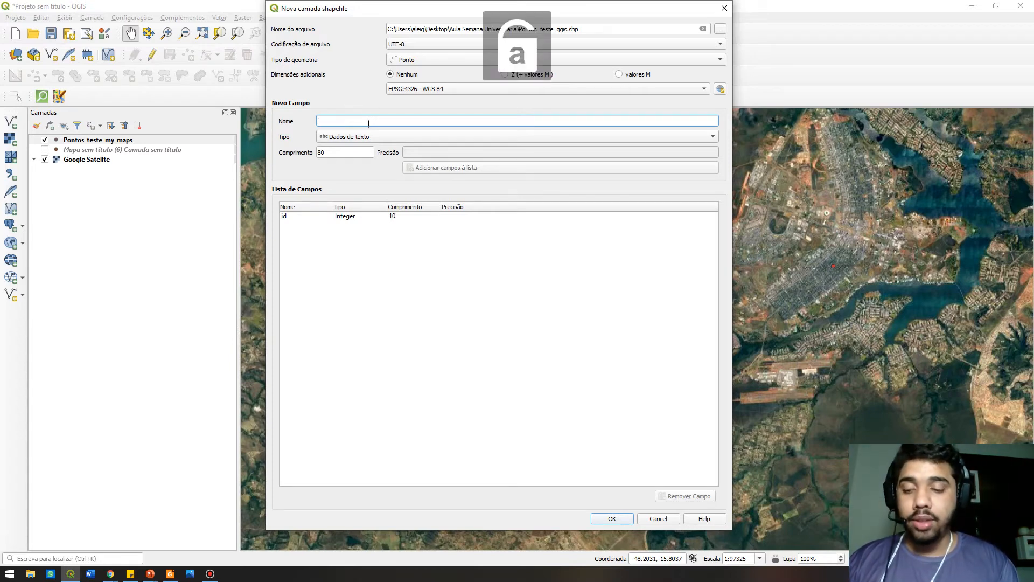
type("n")
key("BackSpace")
key("Caps_Lock")
type("N")
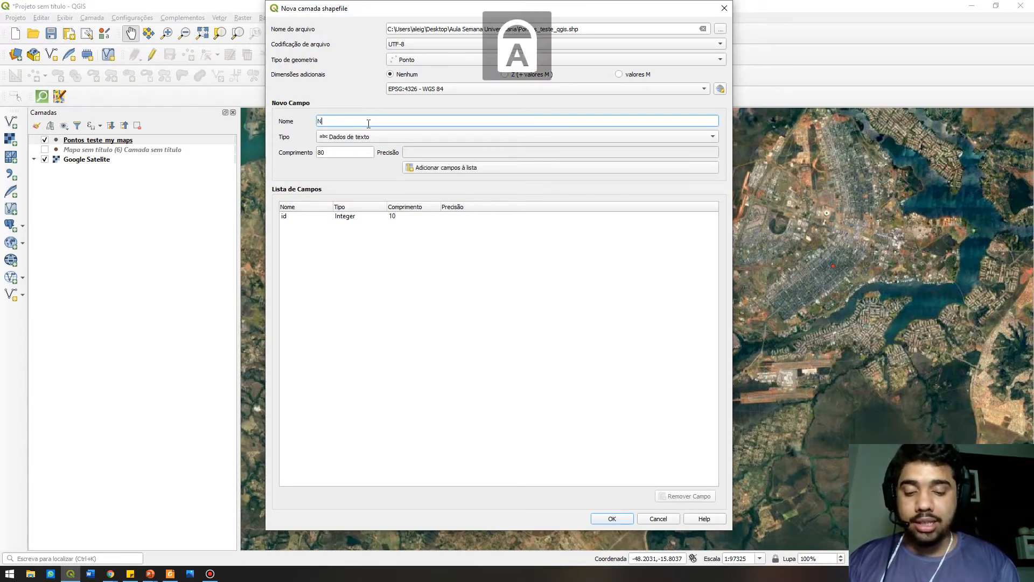
type("_PACIENTE")
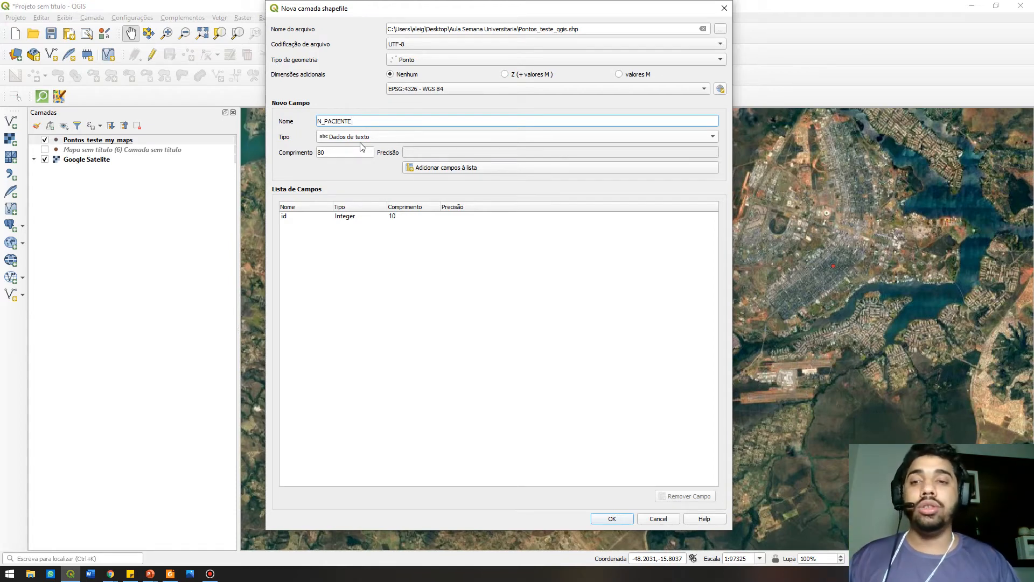
Set the N_PACIENTE field's length to 80 and add it to the field list.
left_click(359, 148)
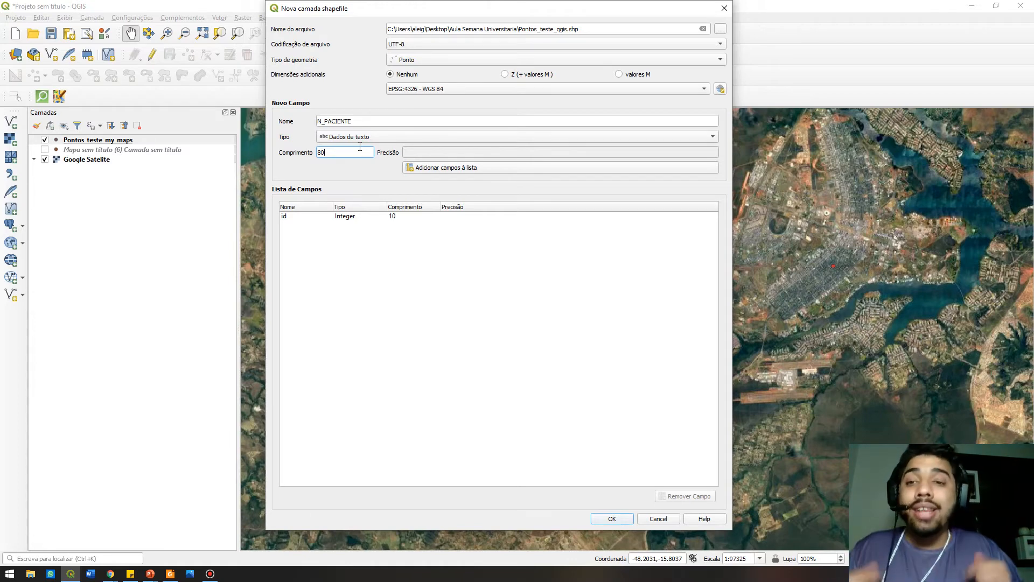
key("BackSpace")
type("10")
key("BackSpace")
key("BackSpace")
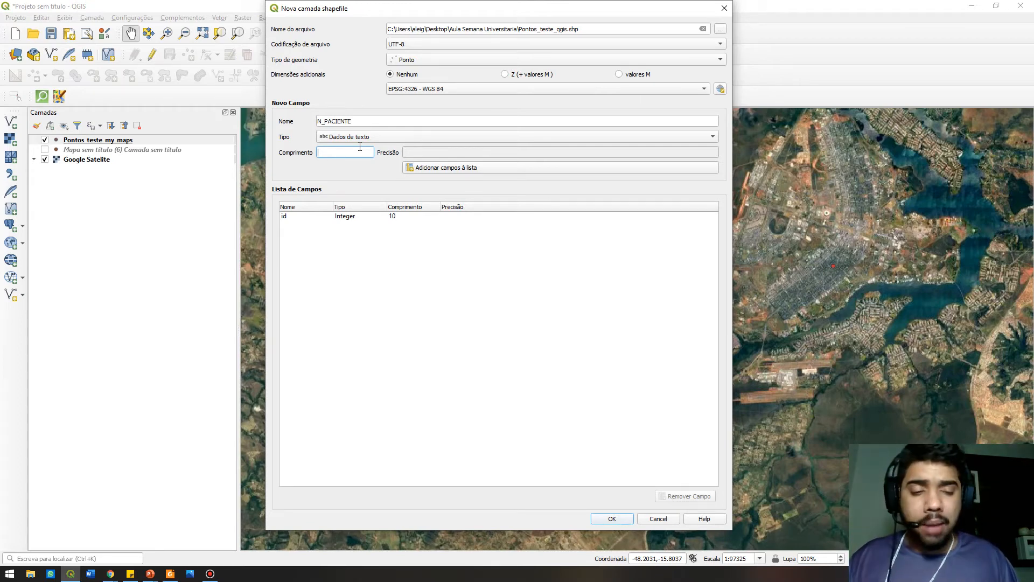
type("80")
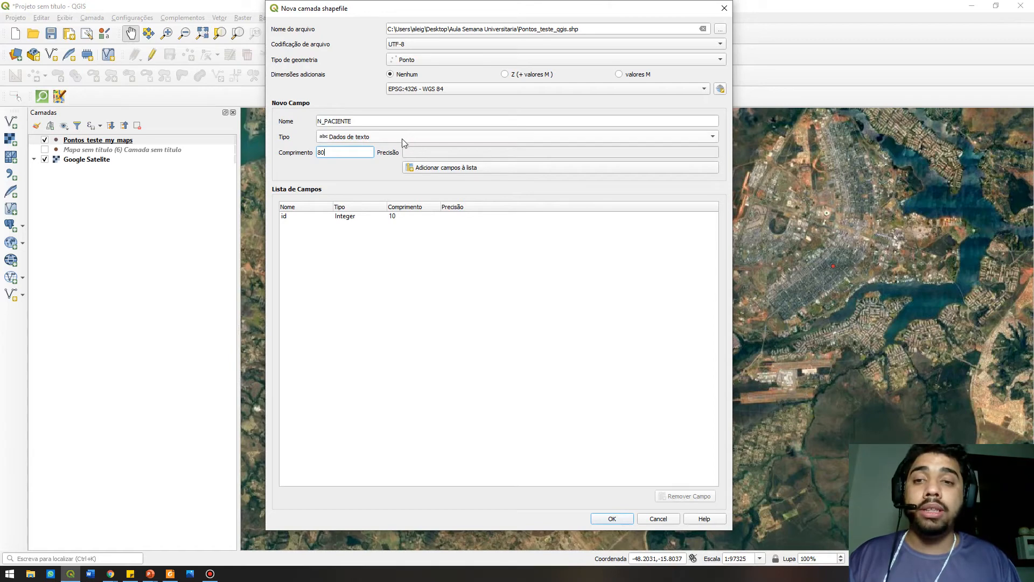
left_click(436, 169)
Name the next new field Casos.
left_click(445, 115)
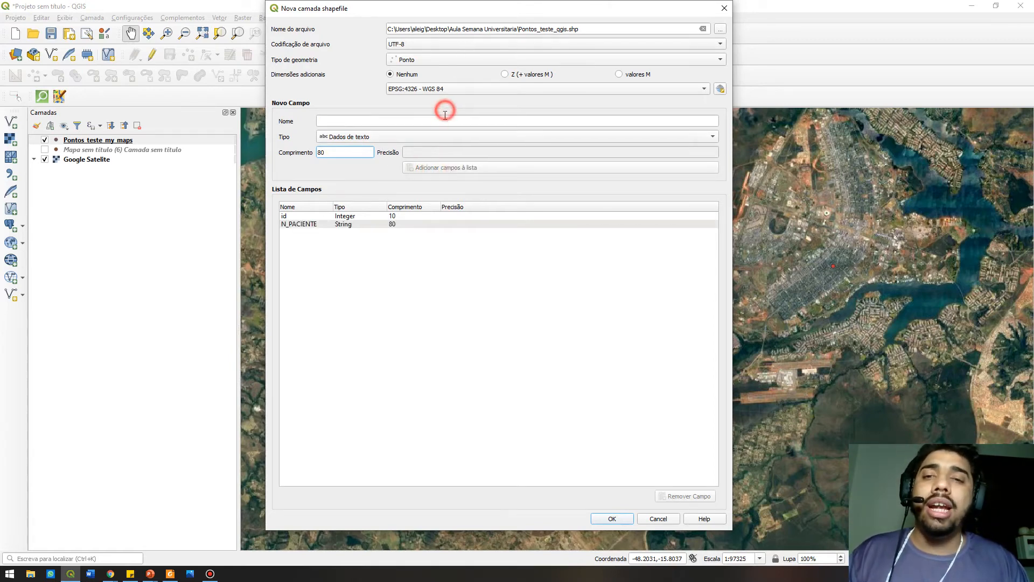
type("cidade")
key("BackSpace")
key("BackSpace")
key("BackSpace")
key("BackSpace")
key("BackSpace")
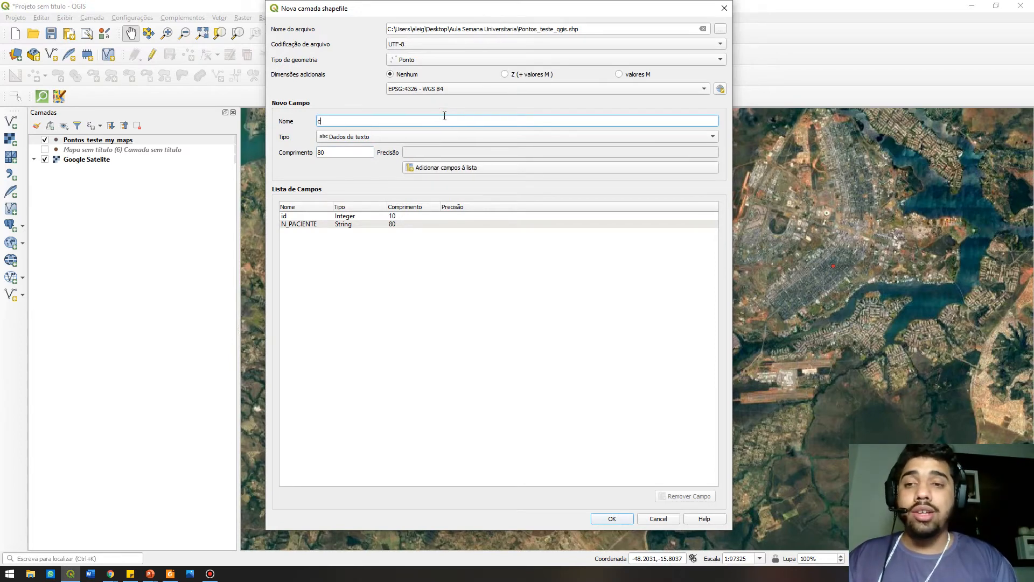
key("BackSpace")
type("Cao")
key("BackSpace")
type("sos")
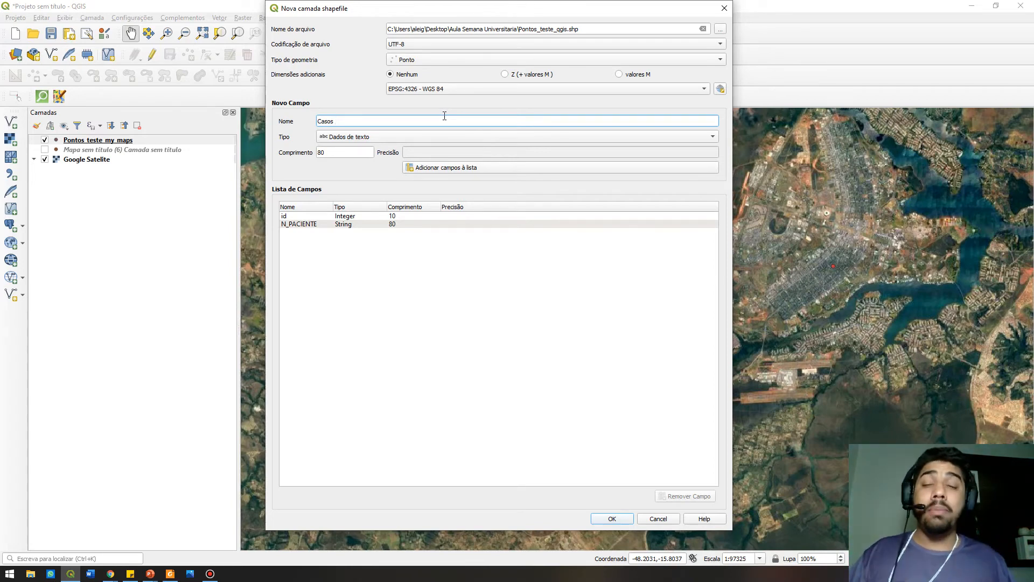
Set the Casos field's type to Número inteiro and add it to the field list.
left_click(405, 139)
left_click(407, 147)
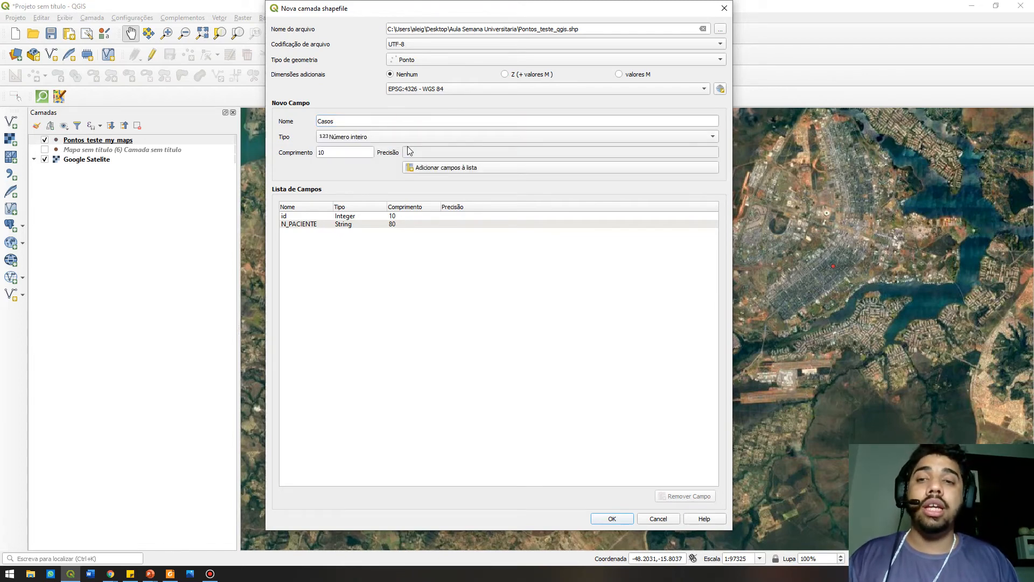
left_click(467, 169)
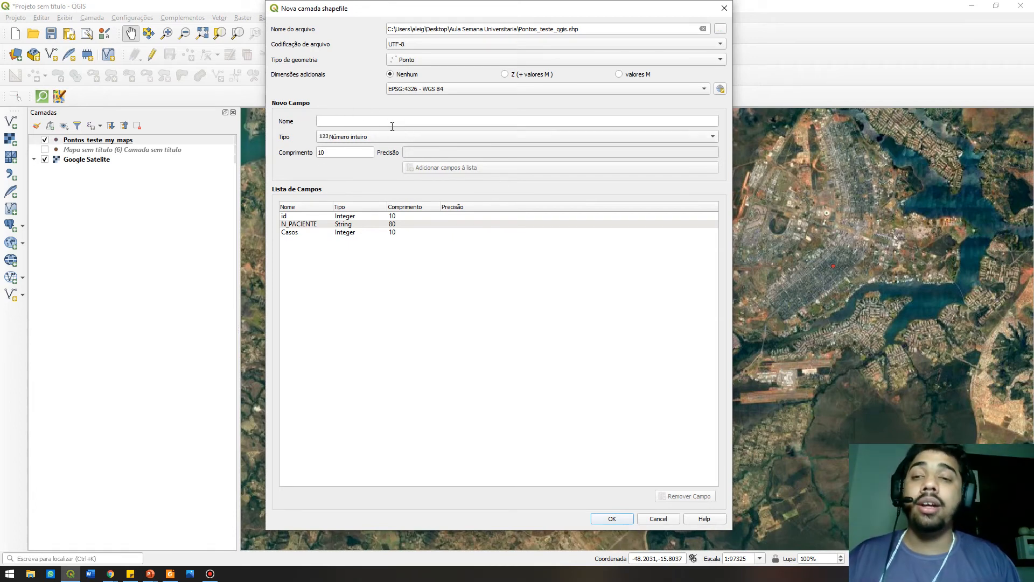
Create the Pontos_teste_qgis shapefile layer with the id, N_PACIENTE and Casos fields.
left_click_drag(310, 216, 307, 233)
left_click(307, 215)
left_click(612, 518)
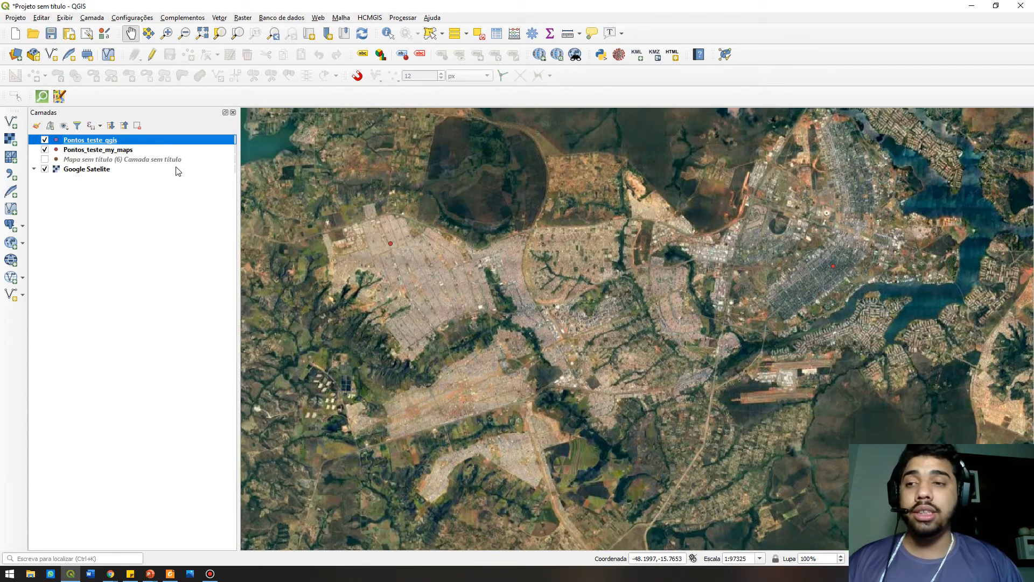
Enable editing on the Pontos_teste_qgis layer and place a point in the urban blocks just northeast of the existing western My Maps point.
left_click(153, 58)
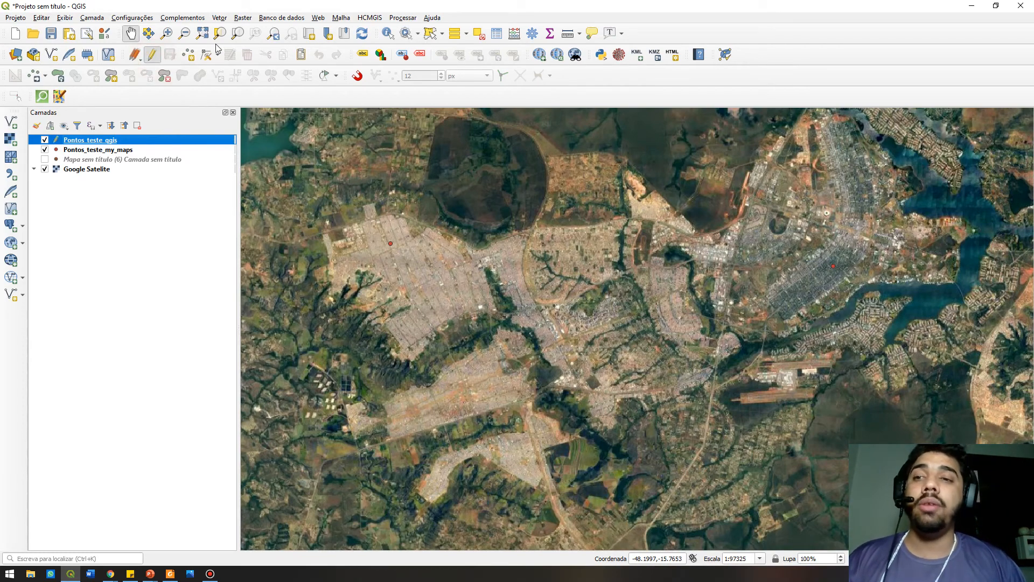
left_click(189, 58)
scroll(413, 258, "up", 1)
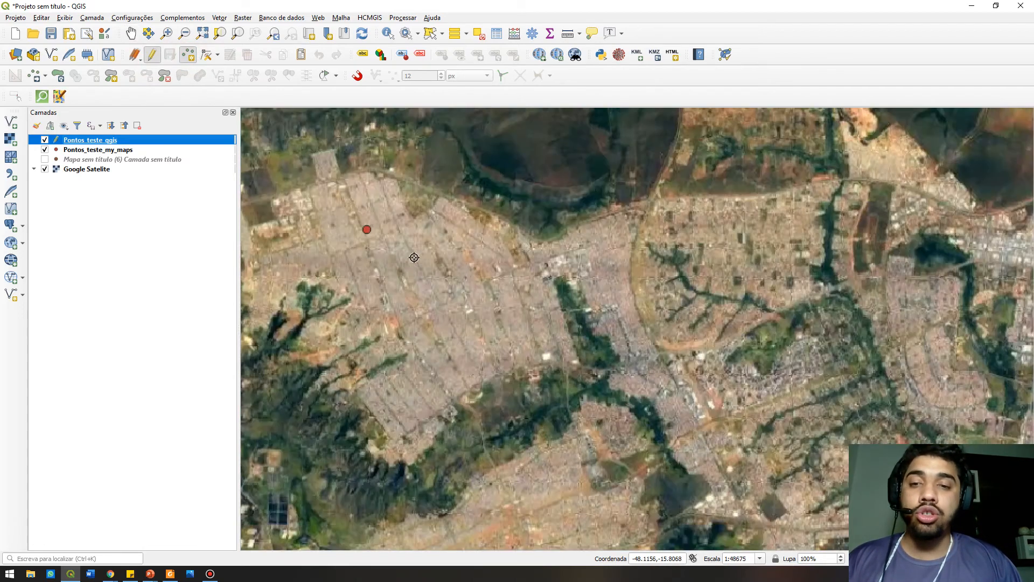
scroll(349, 193, "up", 2)
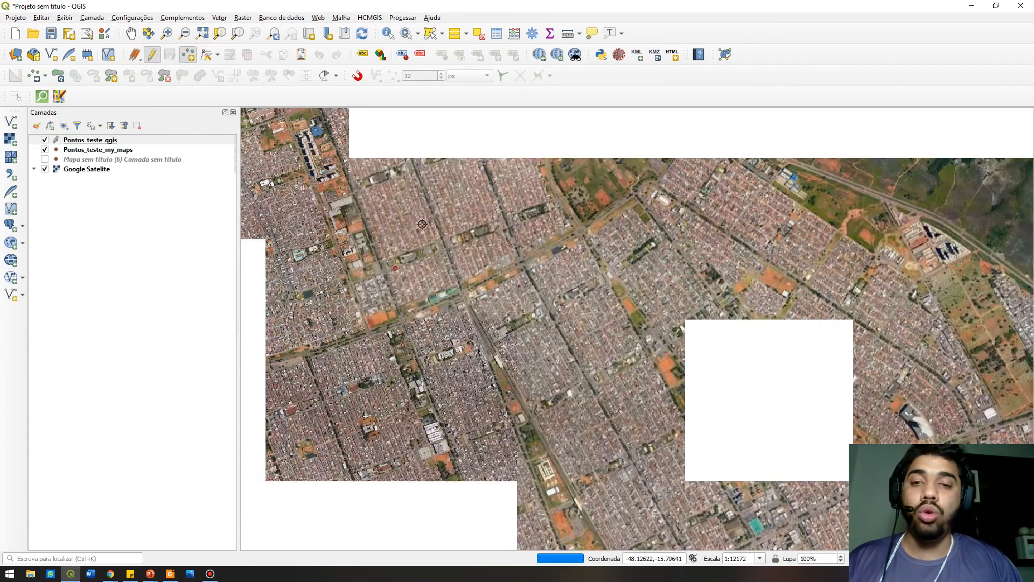
left_click(444, 247)
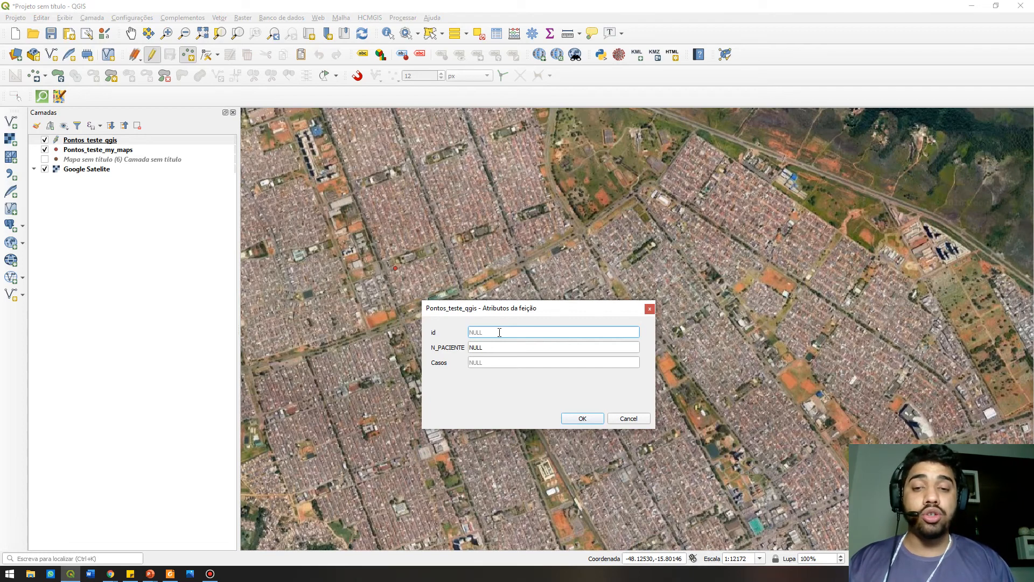
Fill in the new point's attributes with id 1, N_PACIENTE KNAFKNKNWNEKVWNEVKWN and Casos 10.
key("Caps_Lock")
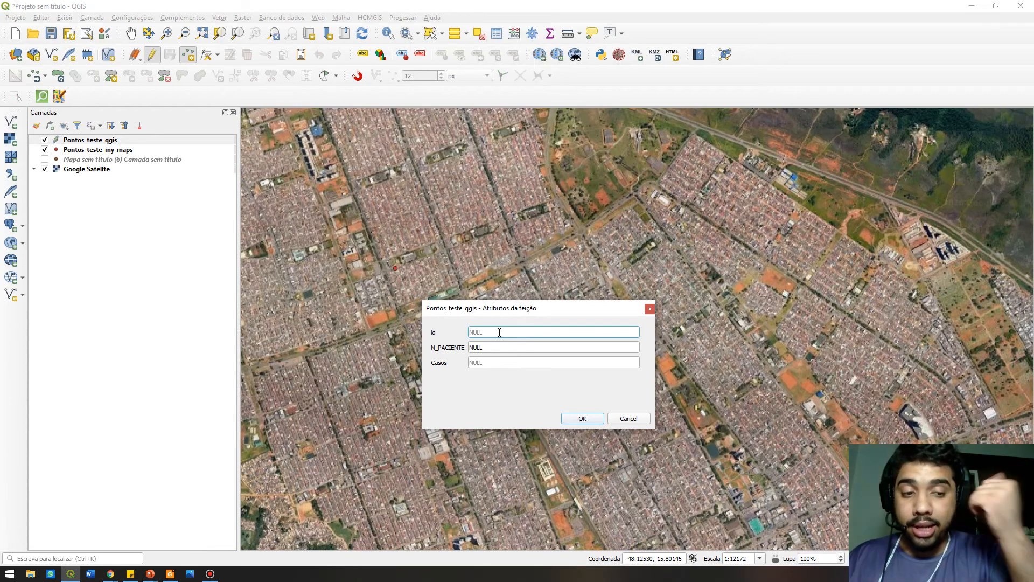
type("1")
key("Tab")
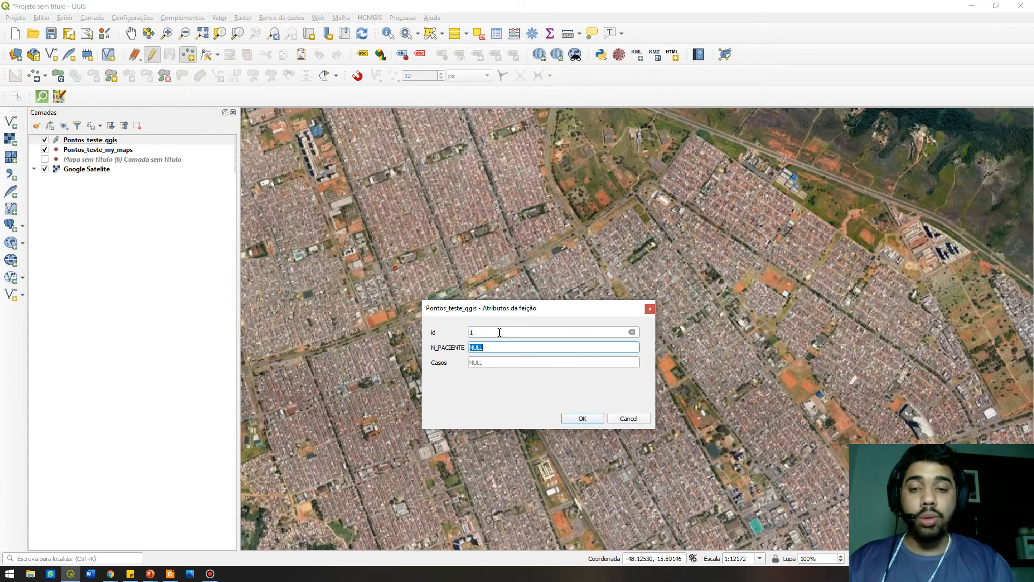
type("KNAFKNKNWNEKVWNEVKWN")
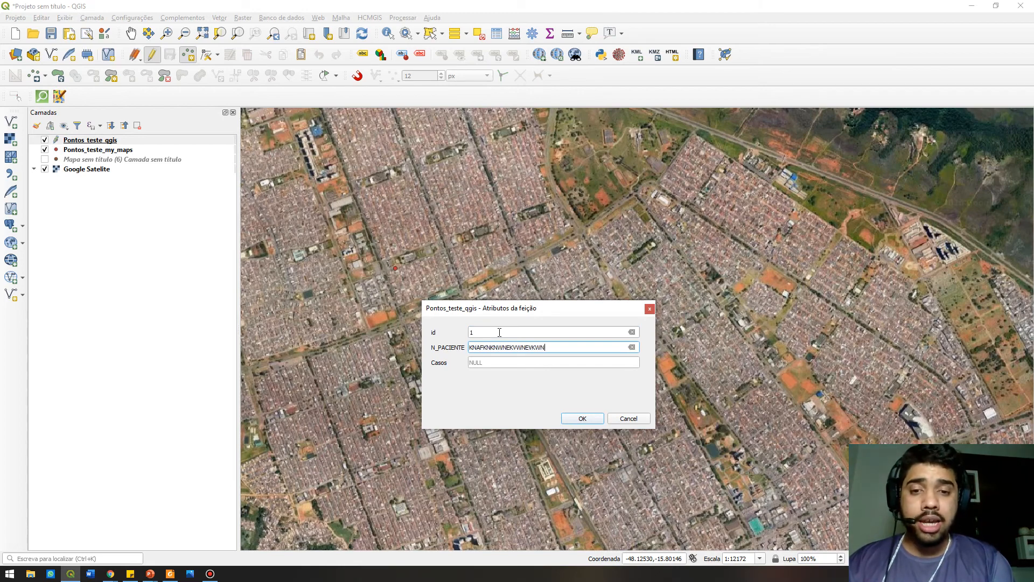
left_click(505, 359)
left_click(503, 363)
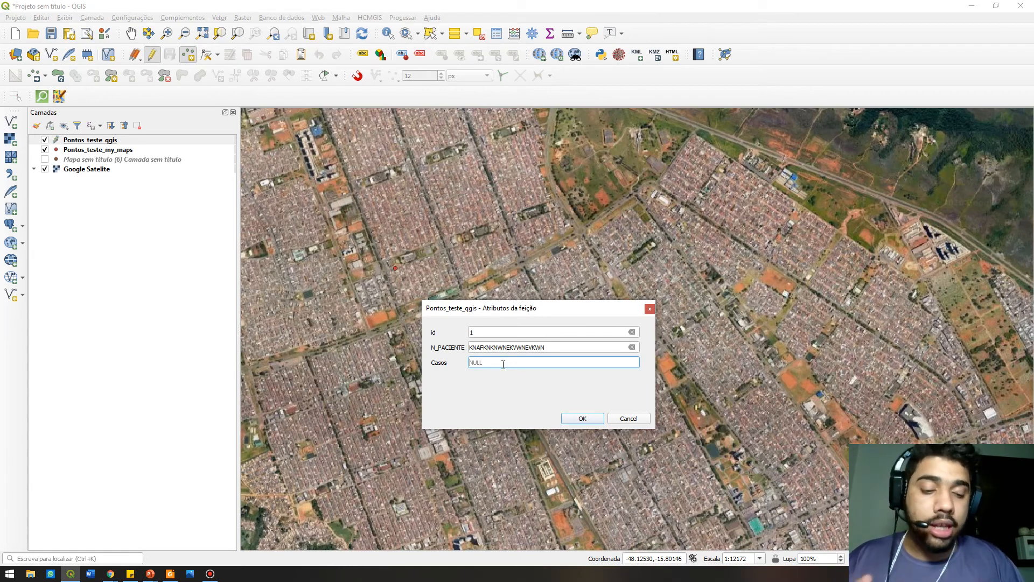
type("10")
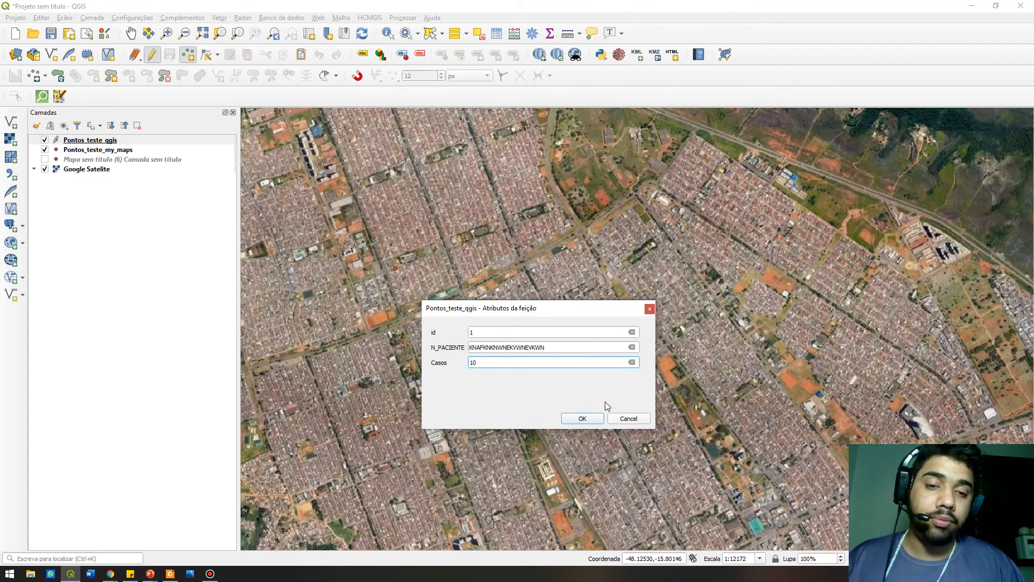
left_click(589, 418)
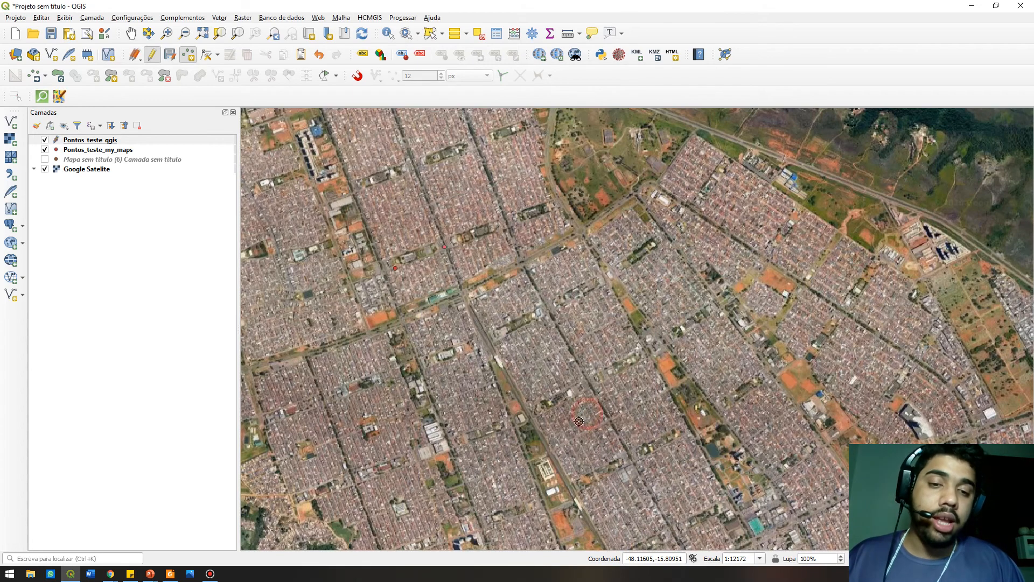
Add a second point southeast of the first with id 2, N_PACIENTE AMSNVJANEVEW JVWEVN WEKJ and Casos 20, and save the layer edits.
left_click(588, 342)
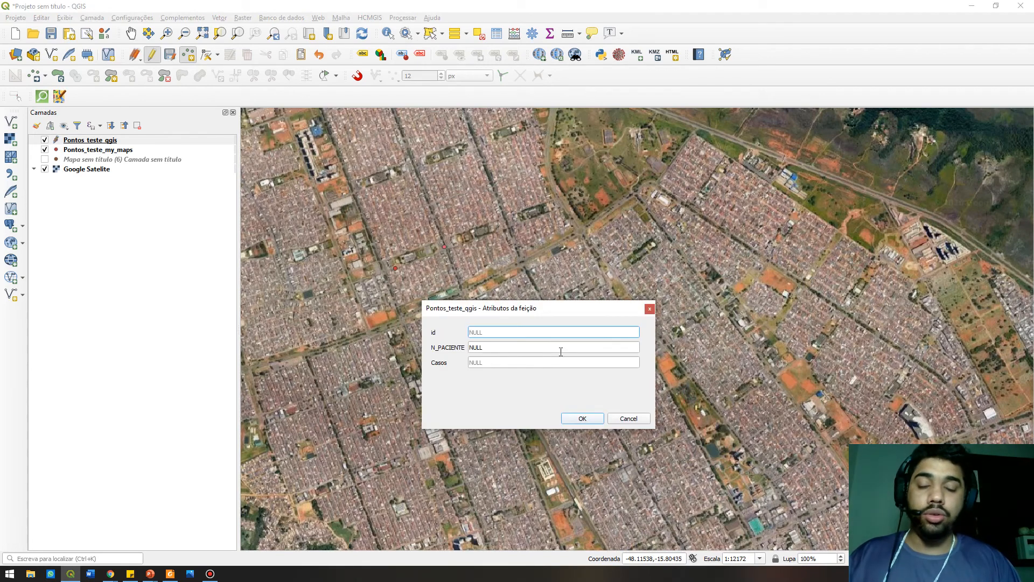
key("Caps_Lock")
type("2")
key("Caps_Lock")
key("Tab")
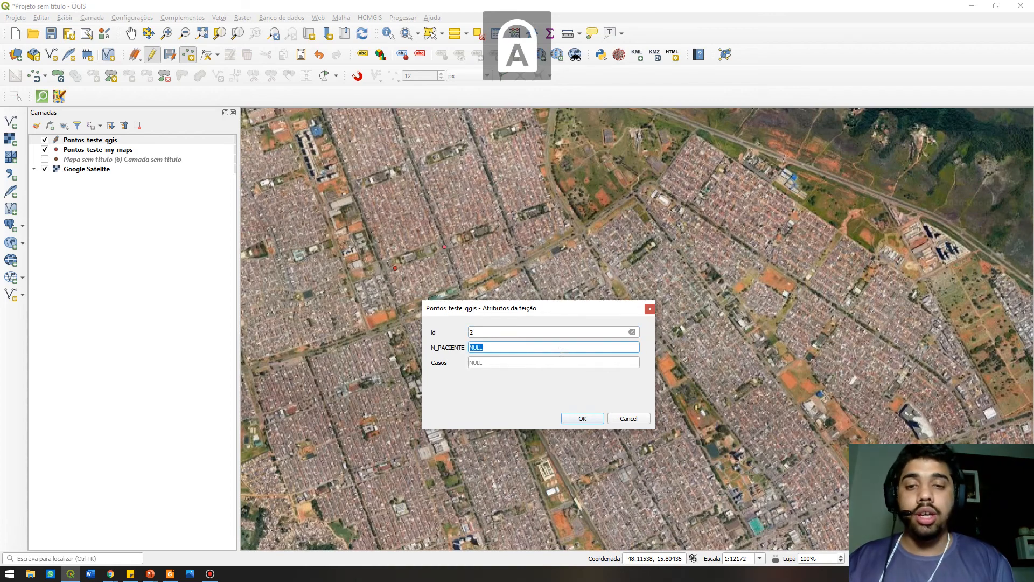
type("AMSNVJANEVEW JVWEVN WEKJ")
left_click(561, 361)
type("20")
left_click(586, 418)
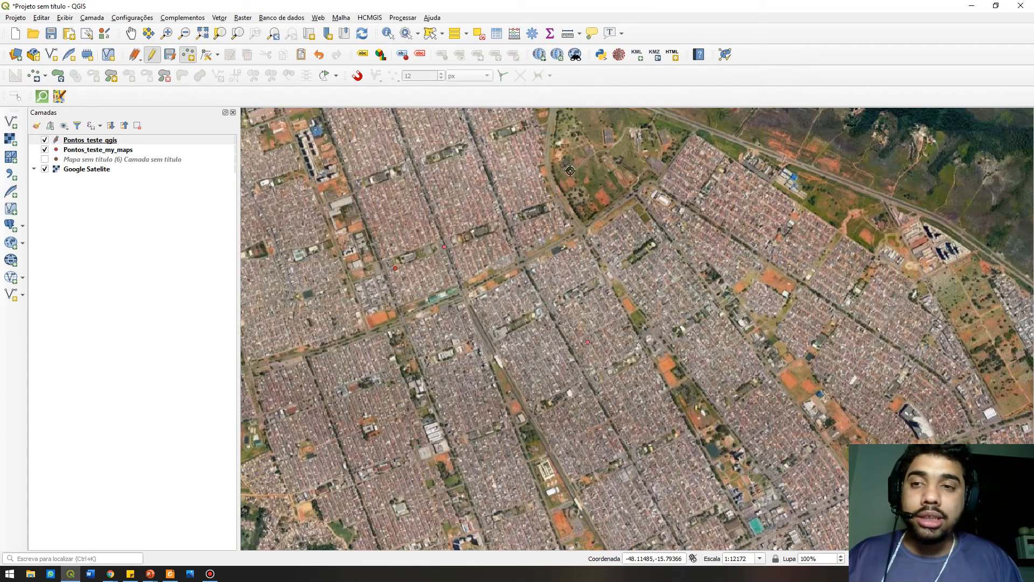
left_click(174, 59)
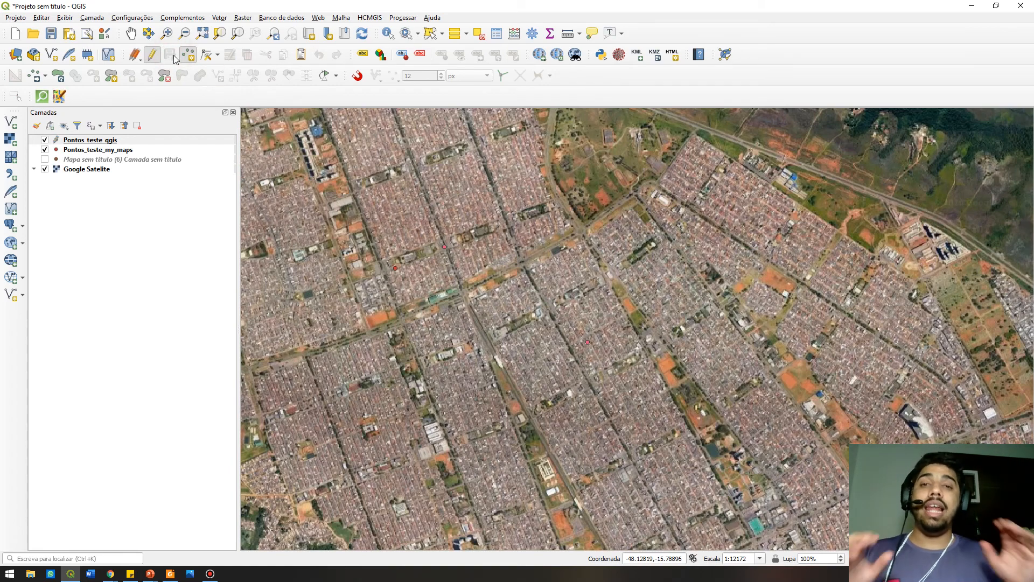